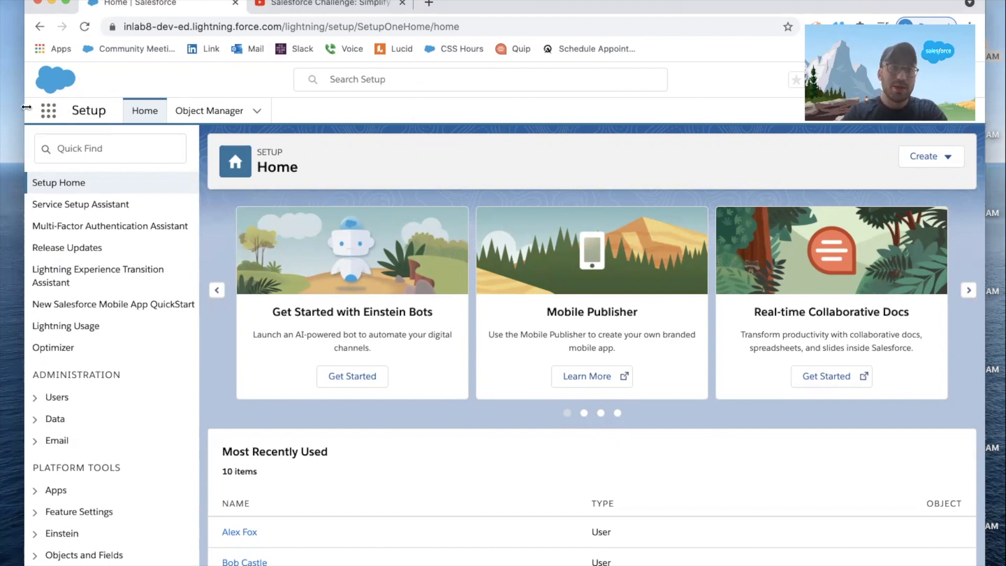
Open the Sales app via App Launcher search 'sales' and keep the New Lead owner unchanged.
{"action": "type", "text": "sales"}
{"action": "left_click", "coordinate": [83, 243]}
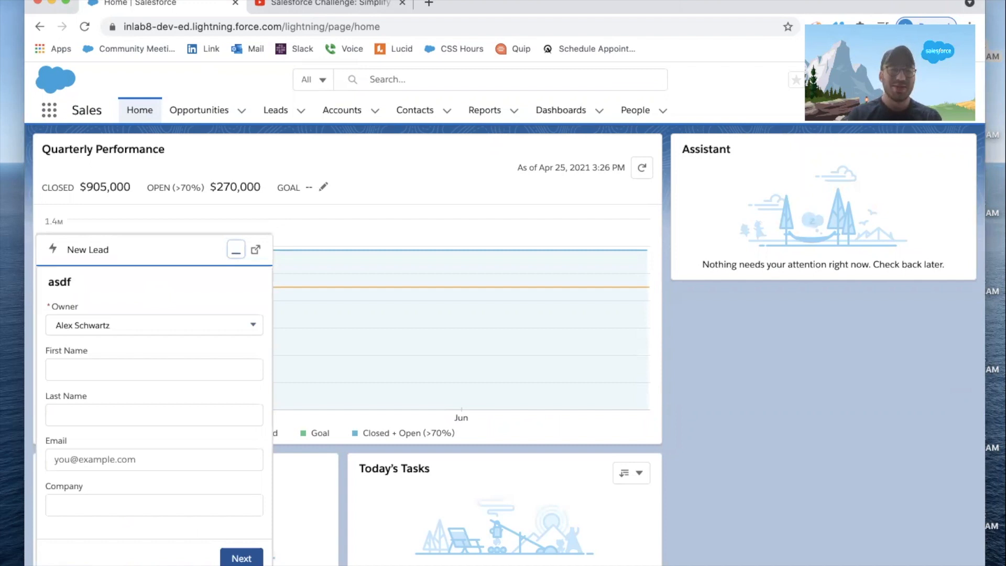
{"action": "left_click", "coordinate": [91, 326]}
{"action": "left_click", "coordinate": [98, 323]}
Fill the New Lead form with placeholder first and last names, then minimize it.
{"action": "left_click", "coordinate": [90, 371]}
{"action": "type", "text": "asdf"}
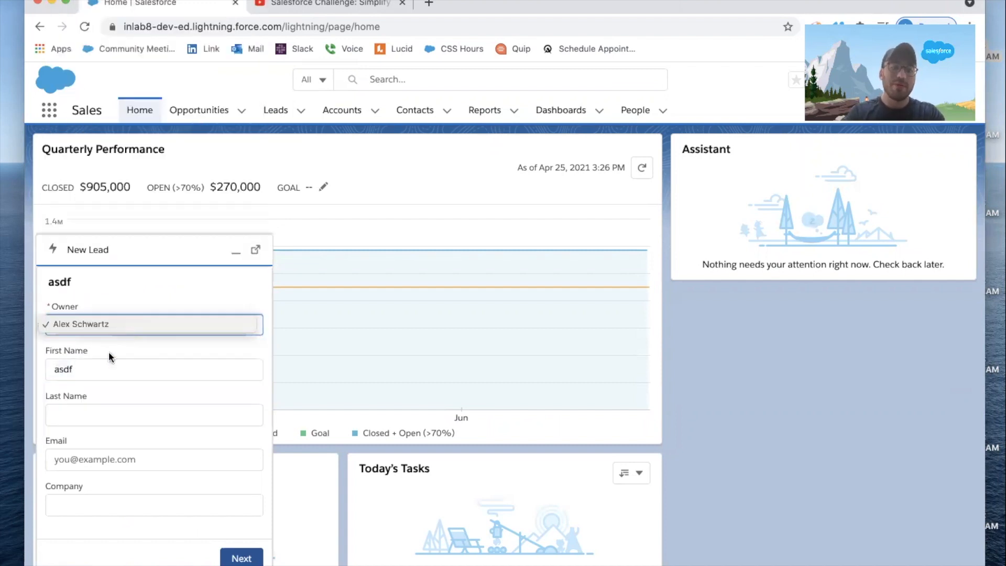
{"action": "left_click", "coordinate": [78, 417]}
{"action": "type", "text": "asdfasdf"}
{"action": "left_click", "coordinate": [93, 455]}
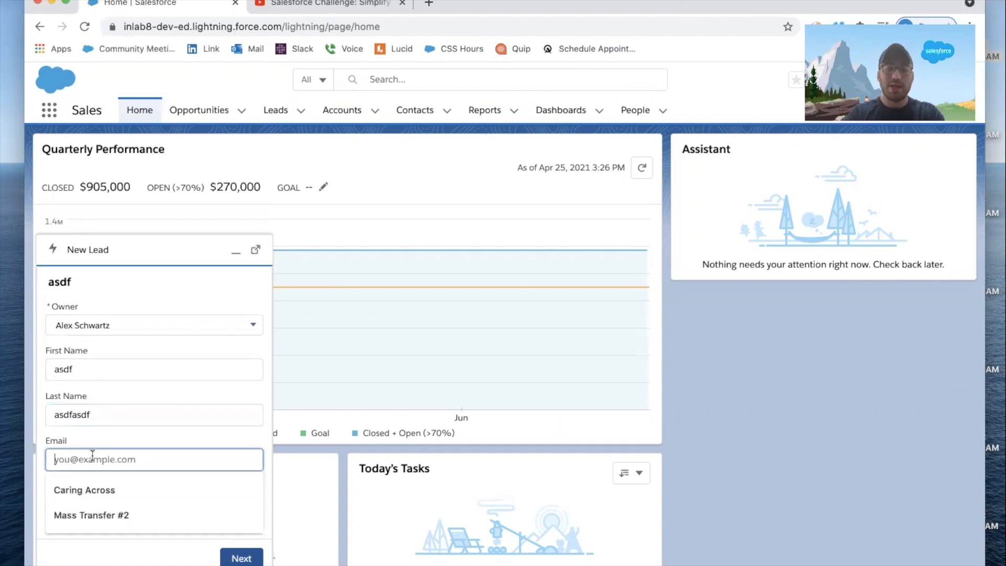
{"action": "left_click", "coordinate": [135, 355]}
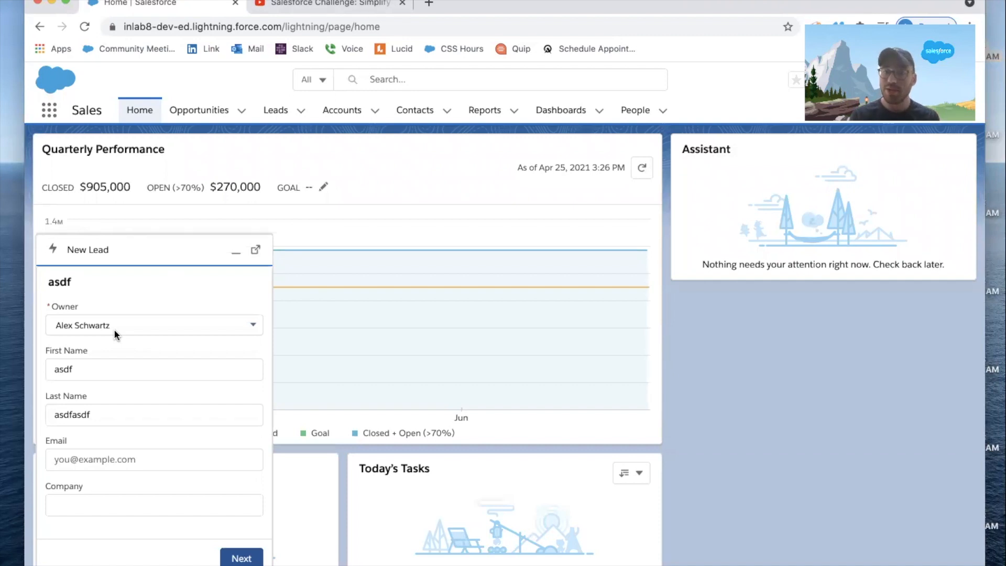
{"action": "left_click", "coordinate": [232, 247]}
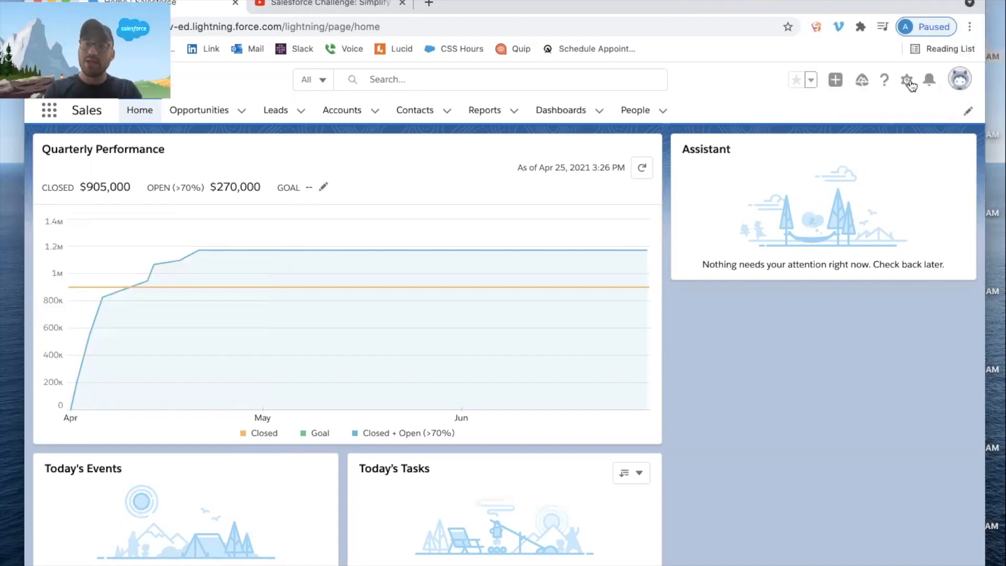
From Setup, find Flows via Quick Find 'flow' and start a new Screen Flow.
{"action": "left_click", "coordinate": [911, 78]}
{"action": "left_click", "coordinate": [878, 120]}
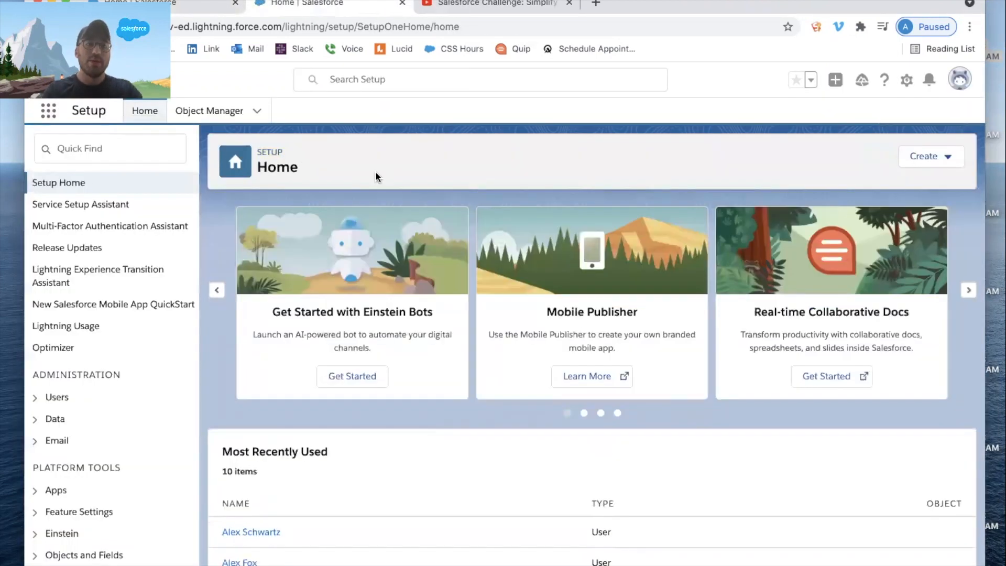
{"action": "left_click", "coordinate": [94, 149]}
{"action": "type", "text": "f"}
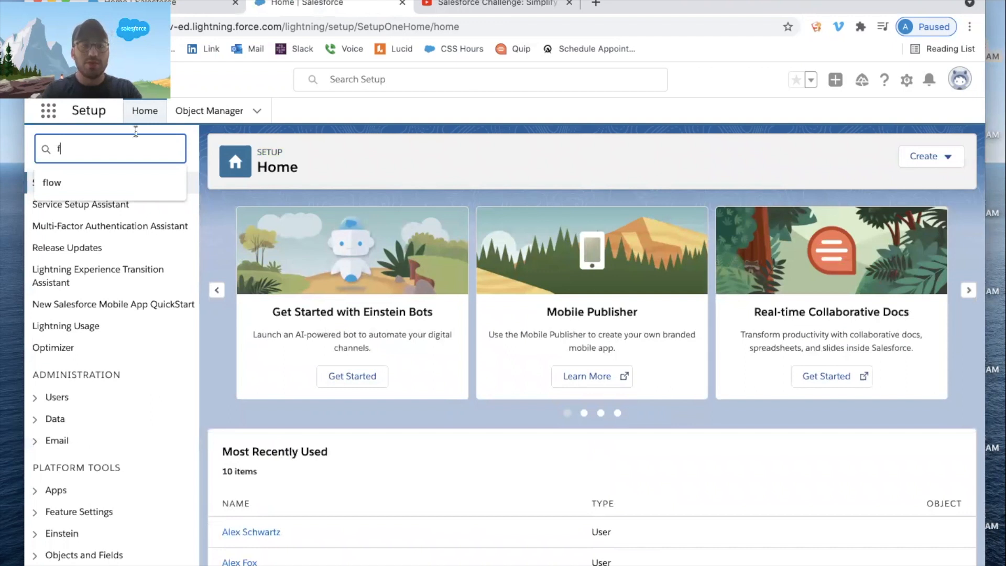
{"action": "type", "text": "low"}
{"action": "left_click", "coordinate": [72, 290]}
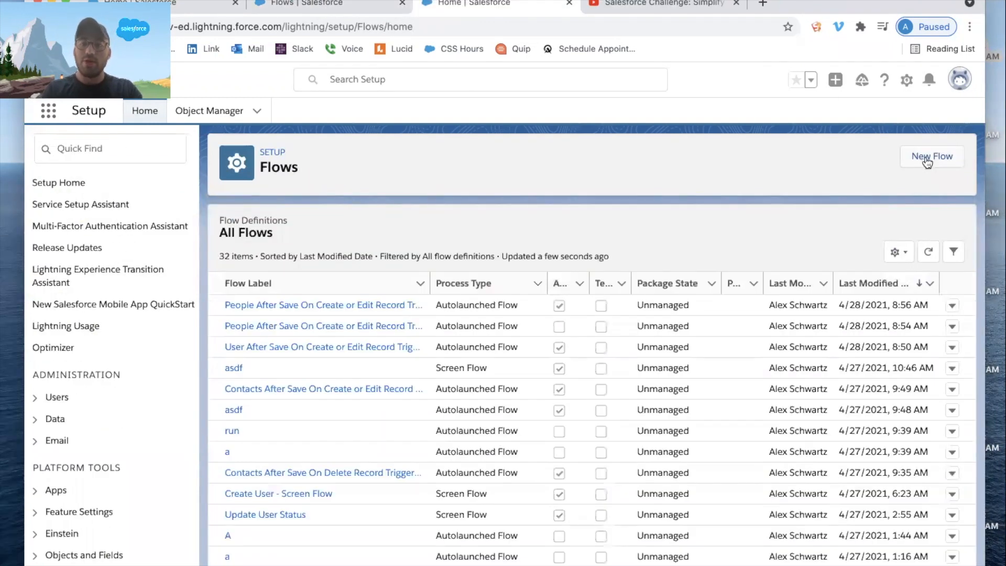
{"action": "left_click", "coordinate": [926, 162]}
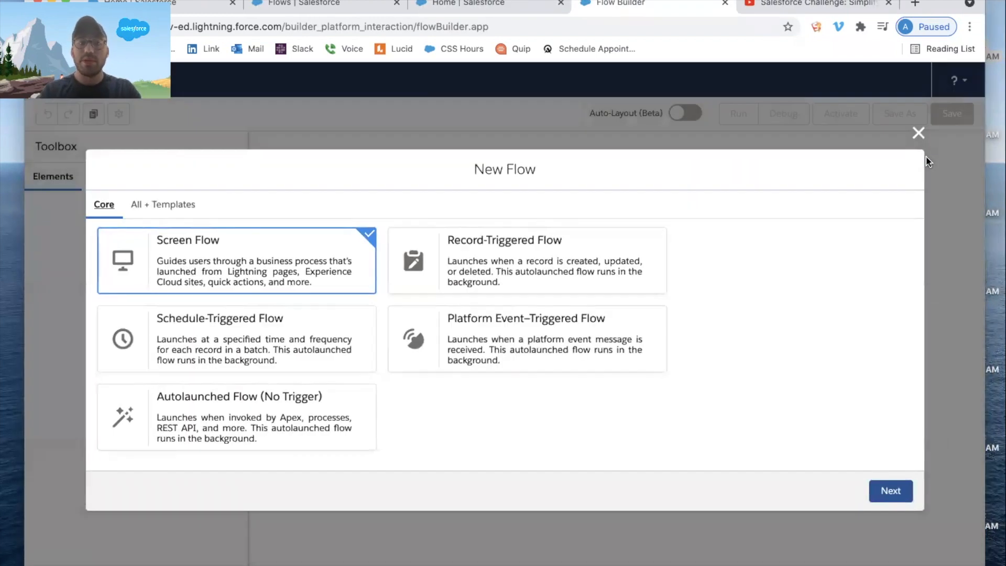
{"action": "left_click", "coordinate": [891, 490]}
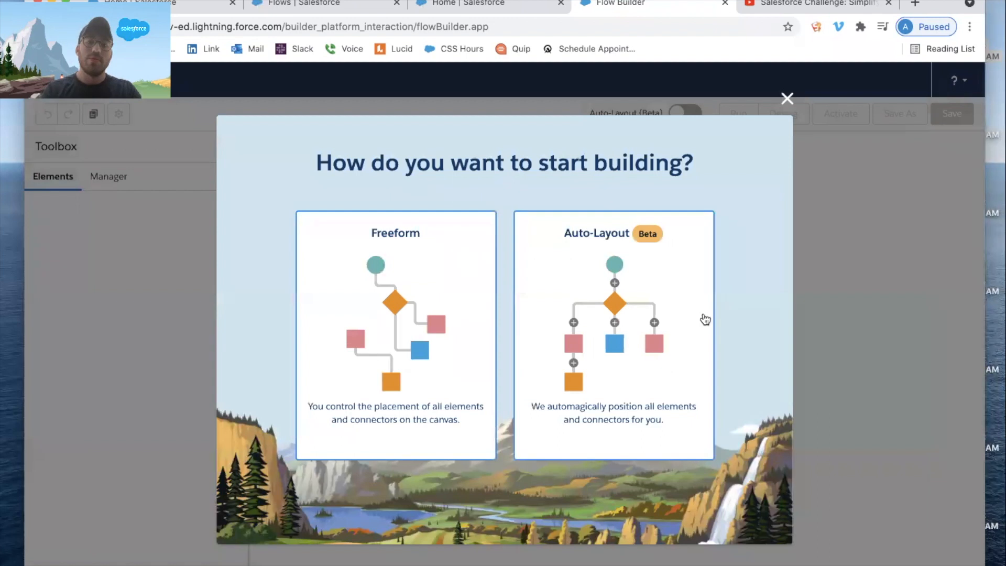
Build the new screen flow in Auto-Layout and add an element between Start and End.
{"action": "left_click", "coordinate": [706, 319]}
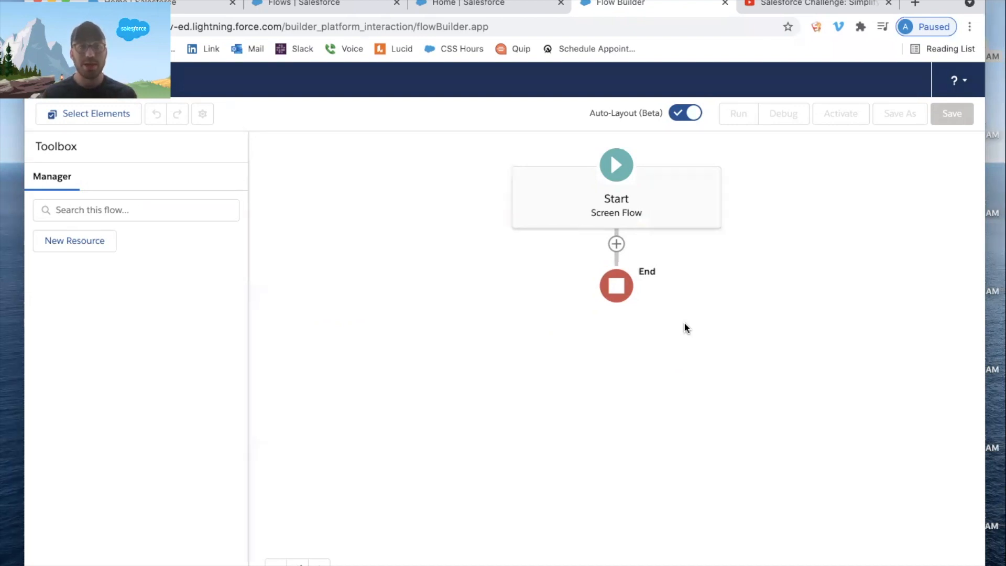
{"action": "left_click", "coordinate": [616, 242]}
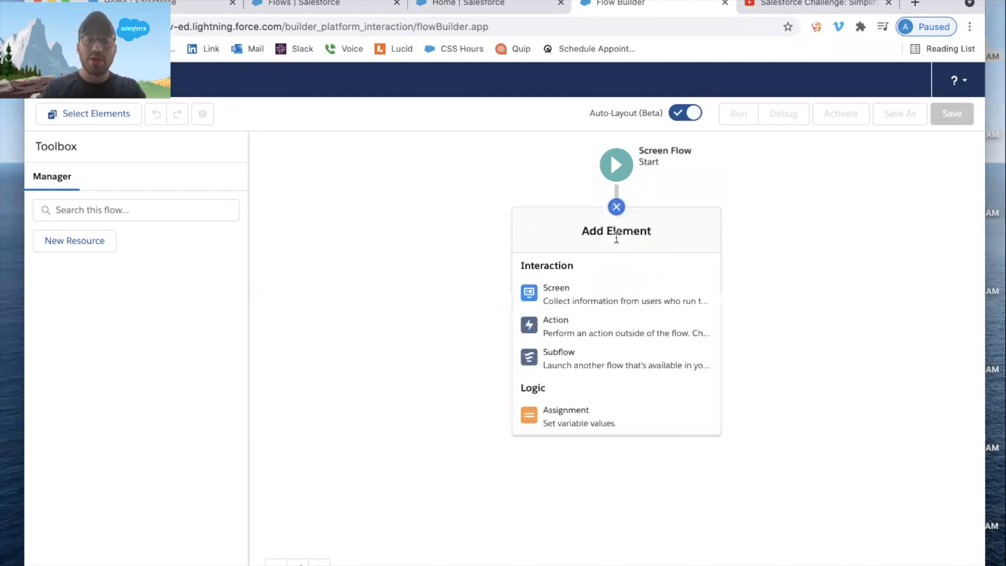
Add a Screen element with label and API name Lead_Intake_Screen.
{"action": "left_click", "coordinate": [576, 297]}
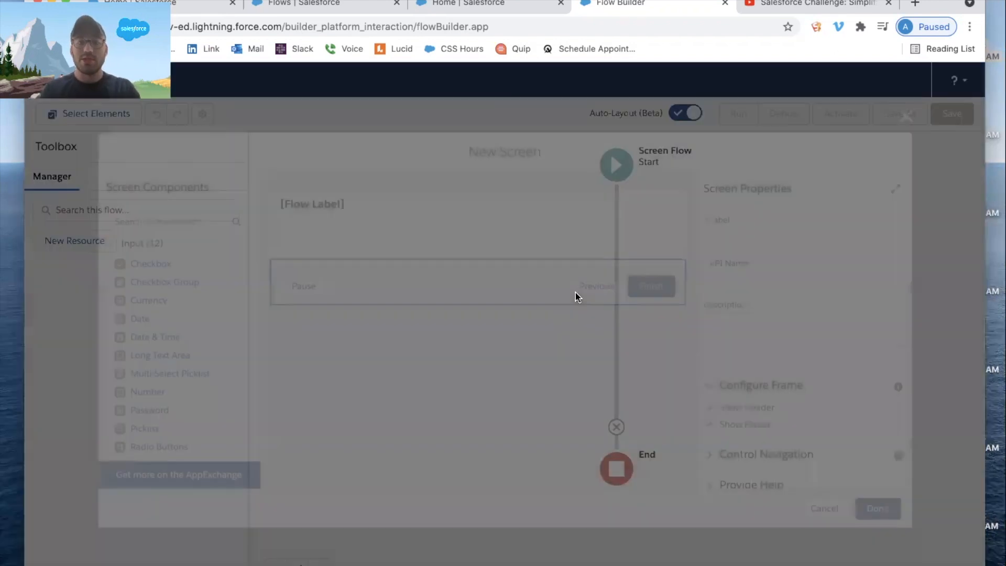
{"action": "left_click", "coordinate": [558, 232]}
{"action": "left_click", "coordinate": [723, 226]}
{"action": "type", "text": "Lead_Intake_Screen"}
{"action": "left_click", "coordinate": [344, 159]}
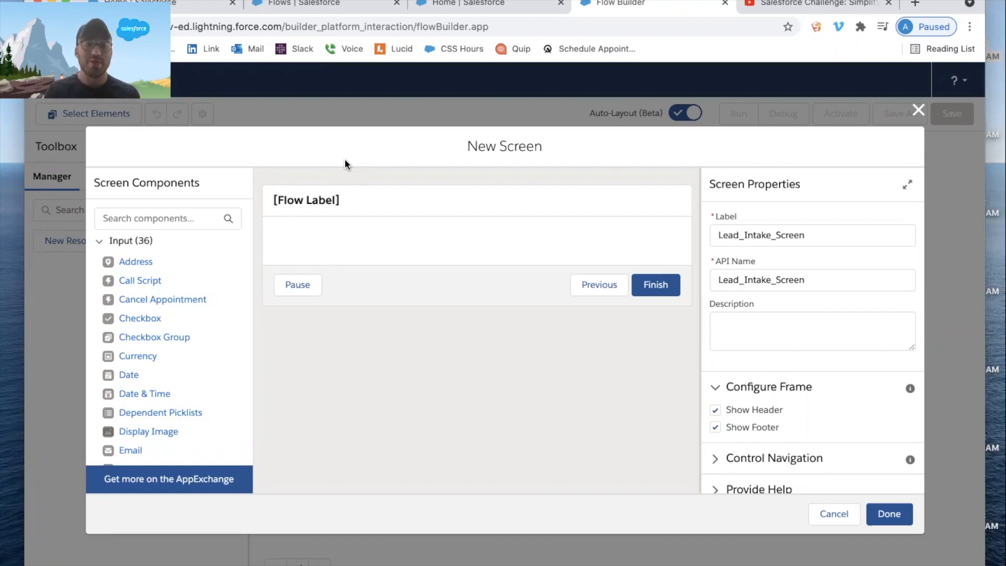
Drag Picklist, Text, Email and another Text component onto the screen.
{"action": "left_click", "coordinate": [162, 221]}
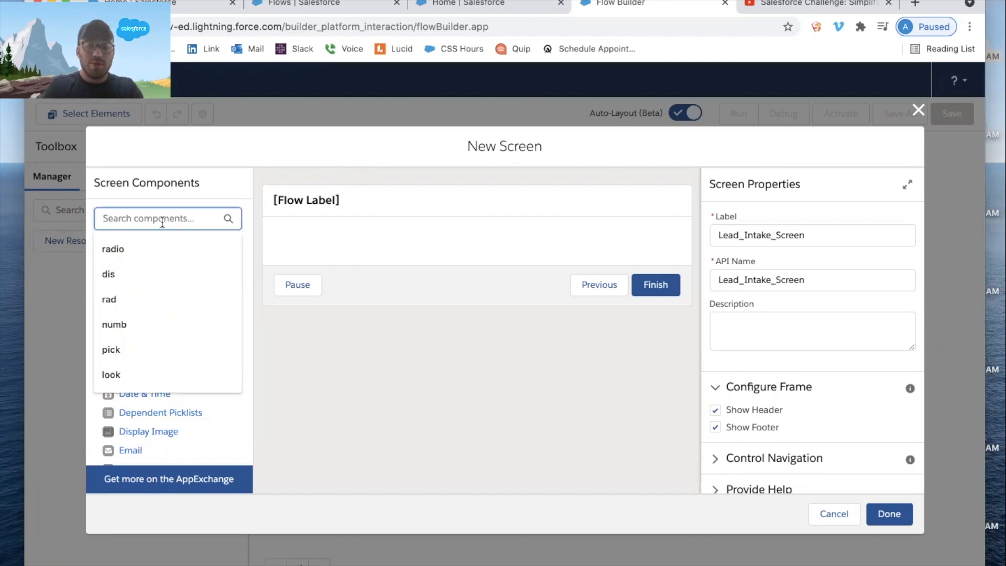
{"action": "type", "text": "pick"}
{"action": "left_click_drag", "start_coordinate": [134, 299], "coordinate": [348, 241]}
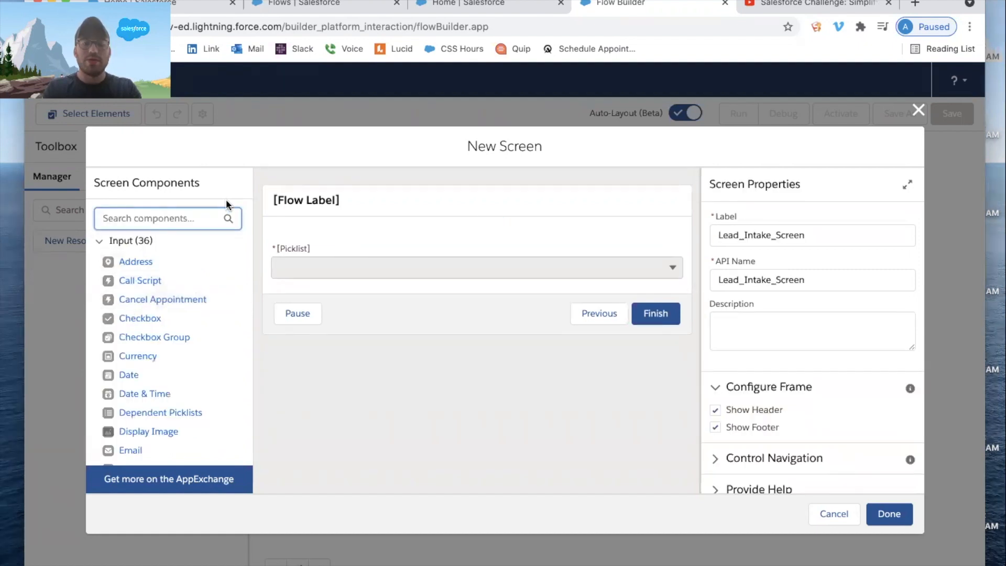
{"action": "type", "text": "text"}
{"action": "left_click_drag", "start_coordinate": [127, 280], "coordinate": [325, 338]}
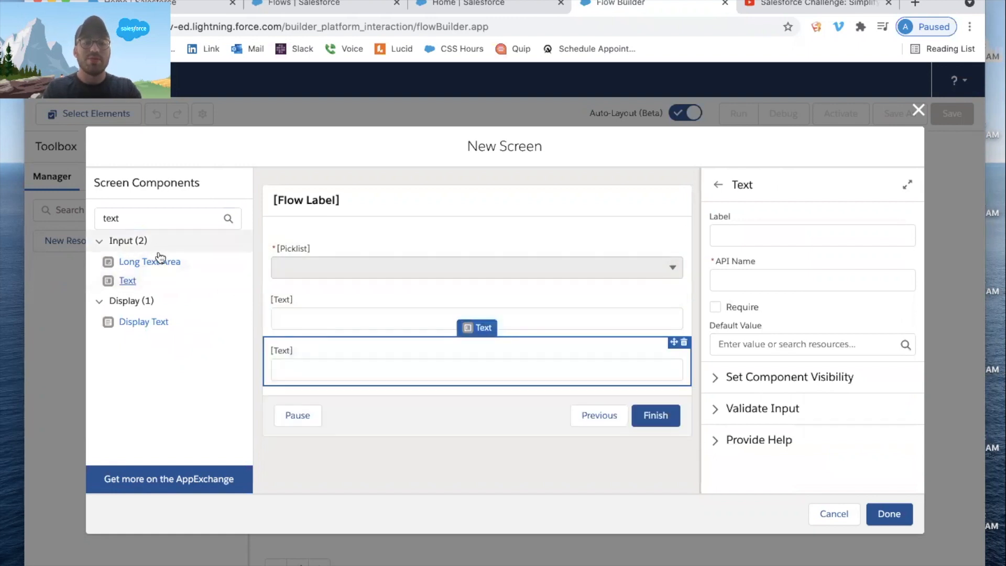
{"action": "double_click", "coordinate": [148, 225]}
{"action": "type", "text": "emai"}
{"action": "left_click_drag", "start_coordinate": [130, 261], "coordinate": [406, 388]}
{"action": "double_click", "coordinate": [112, 216]}
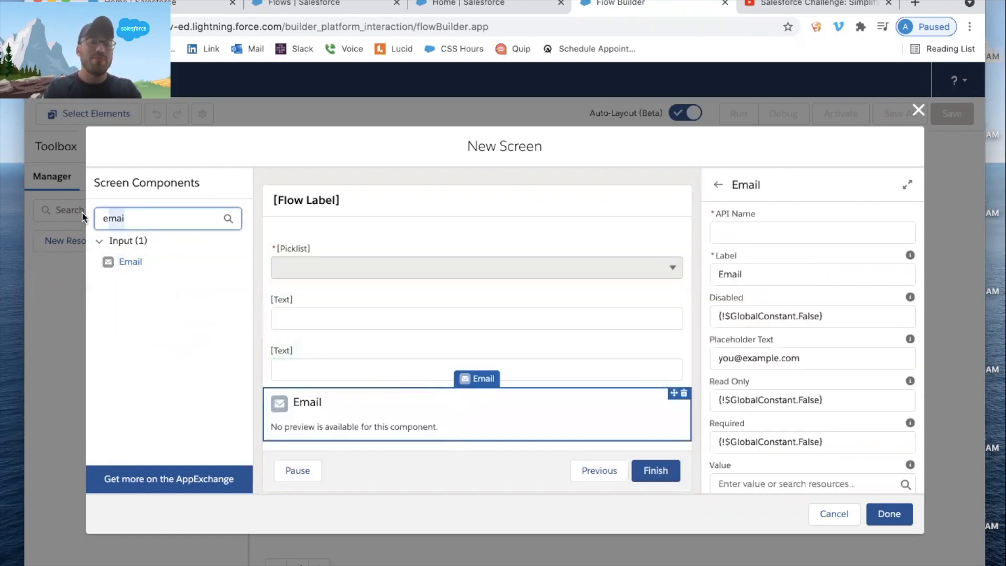
{"action": "key", "text": "BackSpace"}
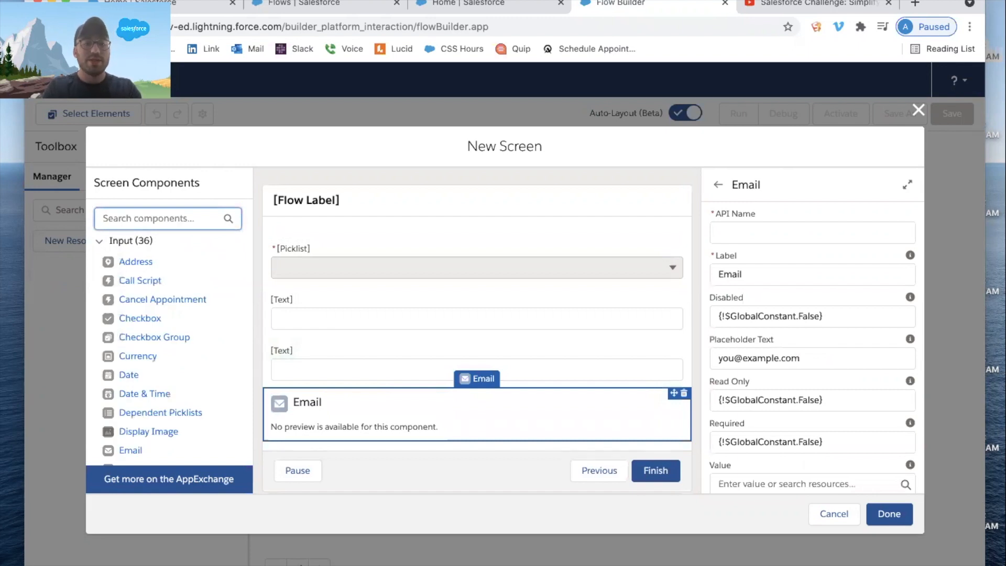
{"action": "type", "text": "text"}
{"action": "left_click_drag", "start_coordinate": [126, 280], "coordinate": [300, 438]}
Label the picklist Owner and begin setting its choices.
{"action": "left_click", "coordinate": [323, 240]}
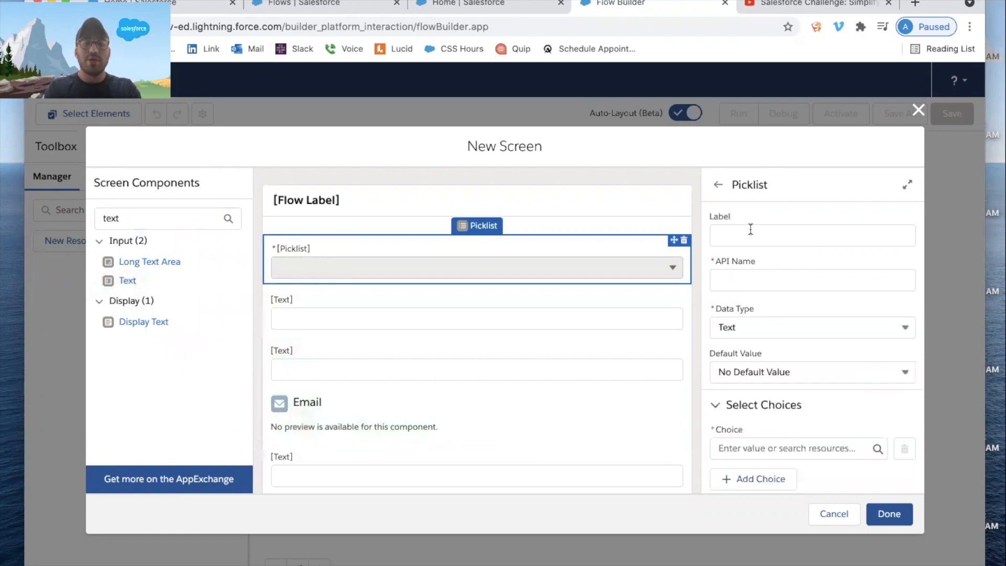
{"action": "left_click", "coordinate": [787, 236]}
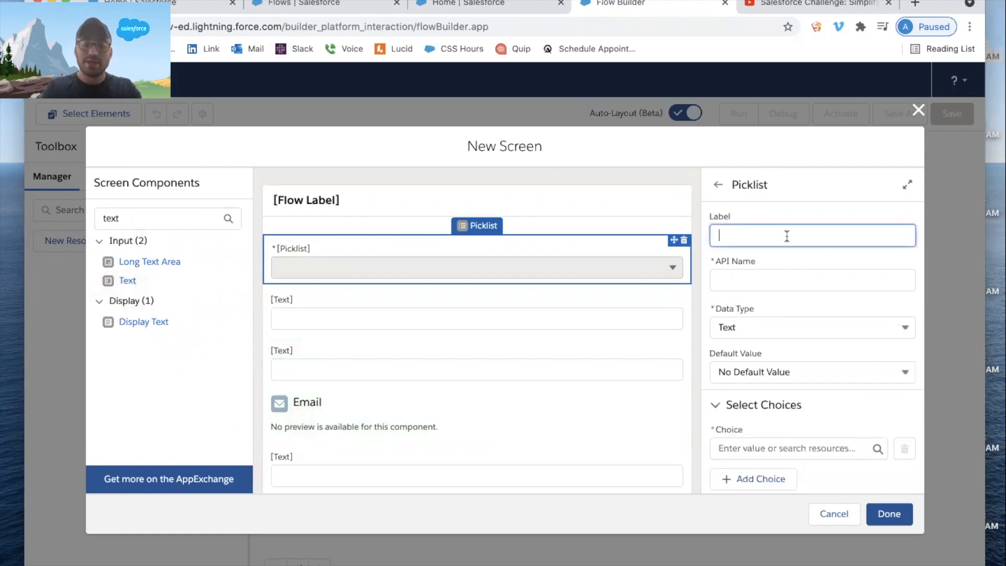
{"action": "type", "text": "Owner"}
{"action": "key", "text": "Tab"}
{"action": "key", "text": "Tab"}
{"action": "key", "text": "Tab"}
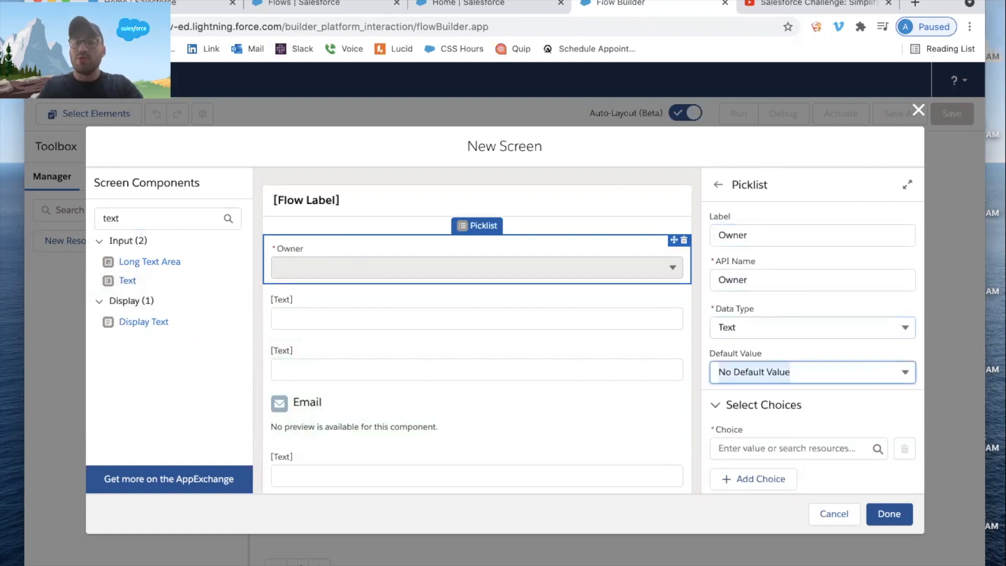
{"action": "key", "text": "Tab"}
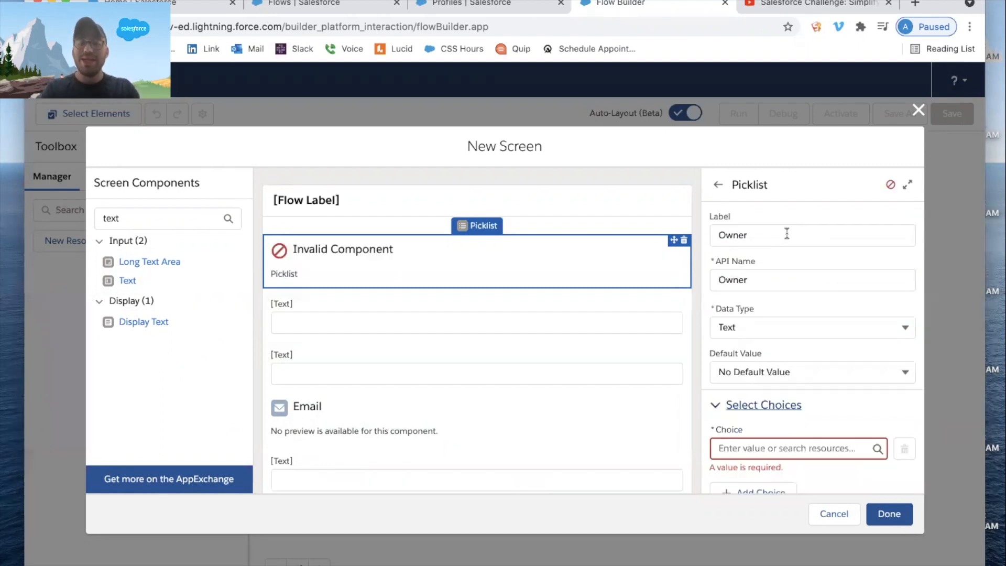
{"action": "left_click", "coordinate": [737, 448]}
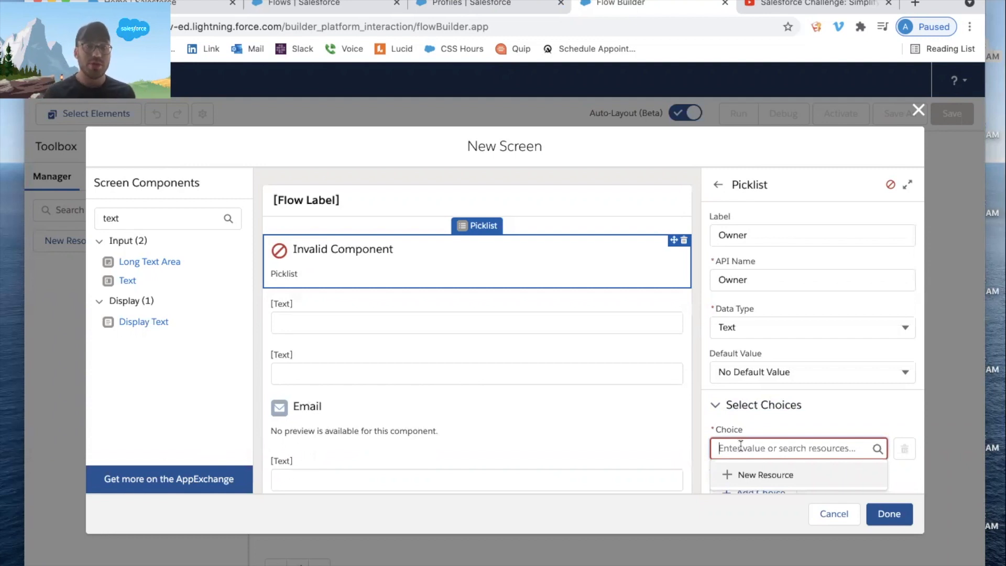
Create a Record Choice Set resource named Active Users, with 'Active Users' as its description.
{"action": "left_click", "coordinate": [751, 473]}
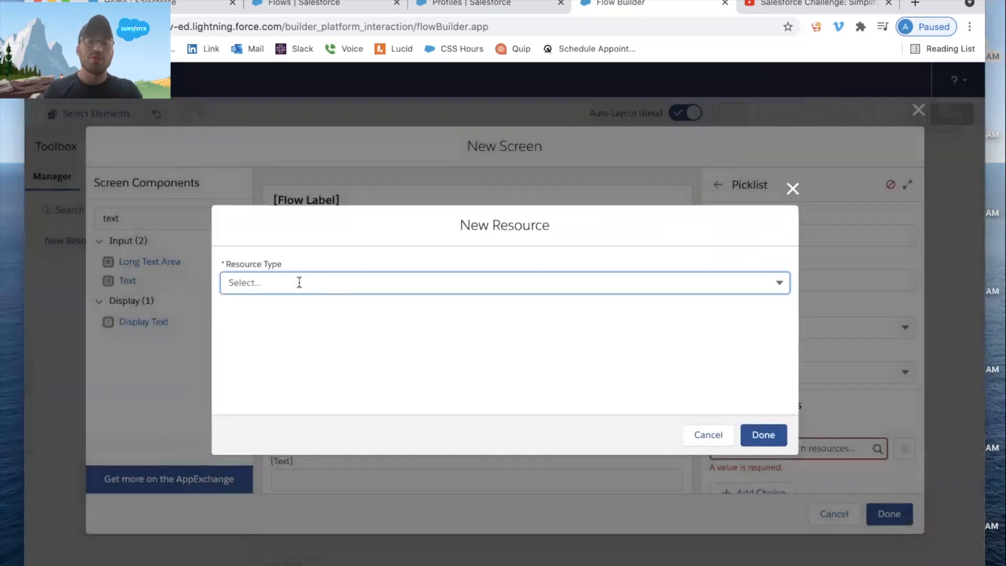
{"action": "left_click", "coordinate": [287, 282]}
{"action": "left_click", "coordinate": [320, 429]}
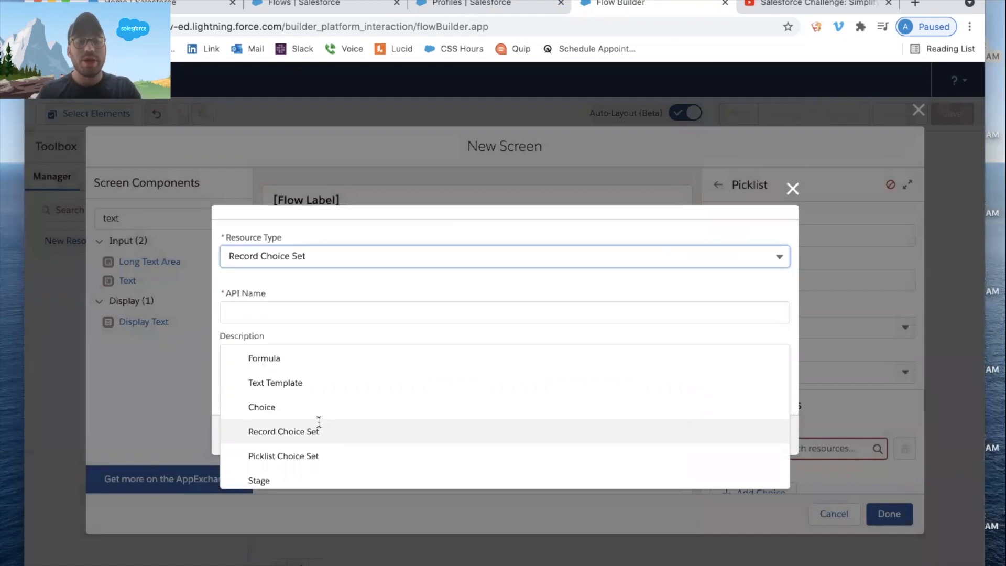
{"action": "left_click", "coordinate": [301, 313]}
{"action": "type", "text": "Li"}
{"action": "key", "text": "BackSpace"}
{"action": "key", "text": "BackSpace"}
{"action": "type", "text": "Actice In"}
{"action": "key", "text": "BackSpace"}
{"action": "key", "text": "BackSpace"}
{"action": "key", "text": "BackSpace"}
{"action": "key", "text": "BackSpace"}
{"action": "key", "text": "BackSpace"}
{"action": "type", "text": "ve Users"}
{"action": "left_click_drag", "start_coordinate": [313, 317], "coordinate": [176, 310]}
{"action": "key", "text": "super+c"}
{"action": "key", "text": "Tab"}
{"action": "key", "text": "super+v"}
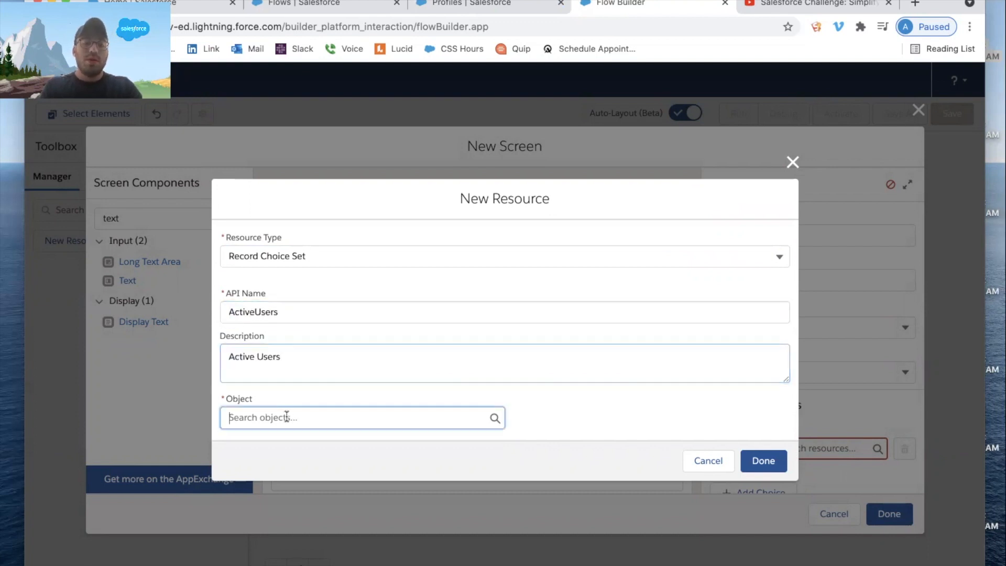
Set the choice set's object to User.
{"action": "left_click", "coordinate": [287, 417]}
{"action": "type", "text": "user"}
{"action": "scroll", "coordinate": [337, 341], "scroll_direction": "down", "scroll_amount": 3}
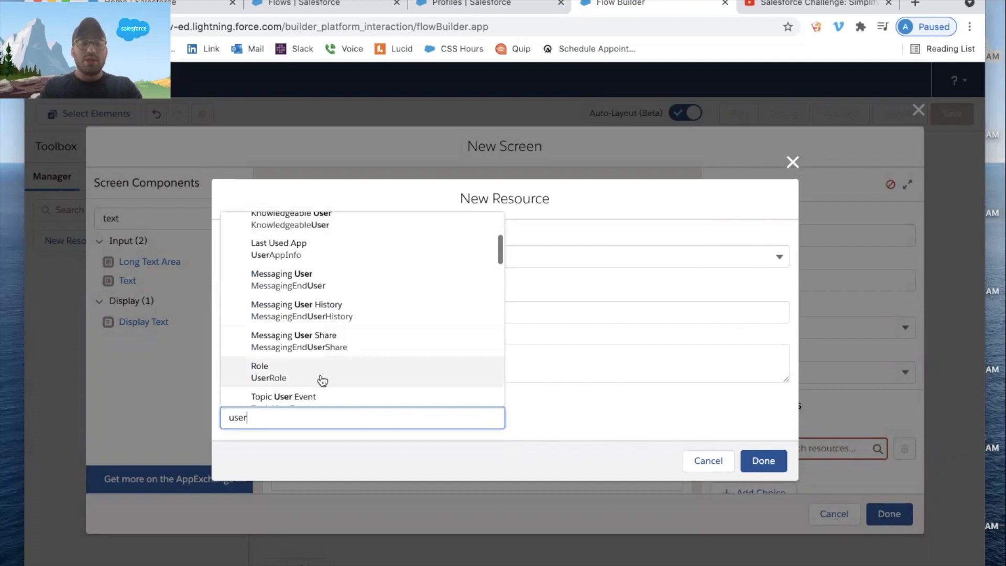
{"action": "scroll", "coordinate": [322, 380], "scroll_direction": "down", "scroll_amount": 3}
{"action": "left_click", "coordinate": [289, 295]}
{"action": "scroll", "coordinate": [388, 378], "scroll_direction": "down", "scroll_amount": 4}
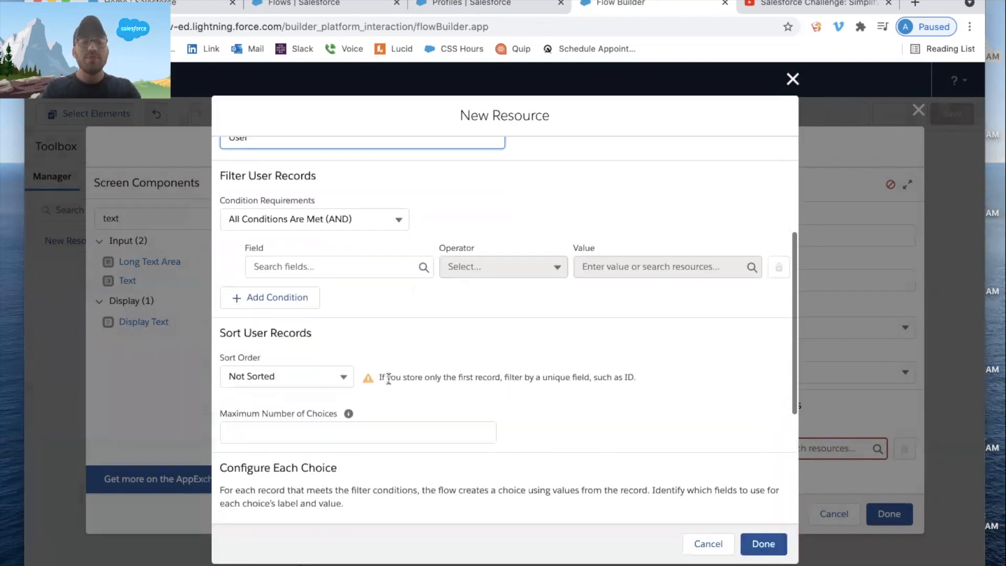
{"action": "left_click", "coordinate": [343, 273]}
{"action": "type", "text": "is"}
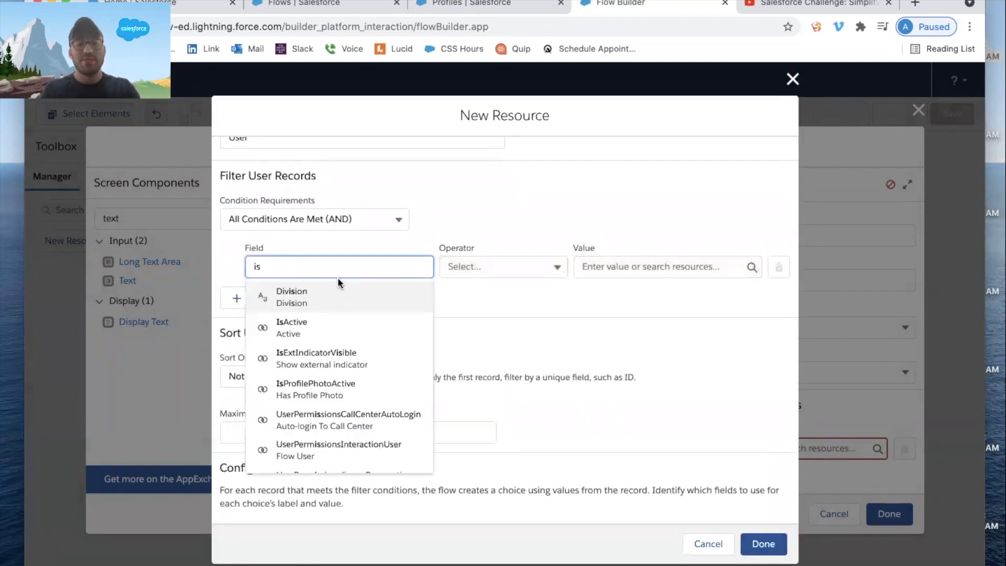
{"action": "key", "text": "BackSpace"}
{"action": "key", "text": "BackSpace"}
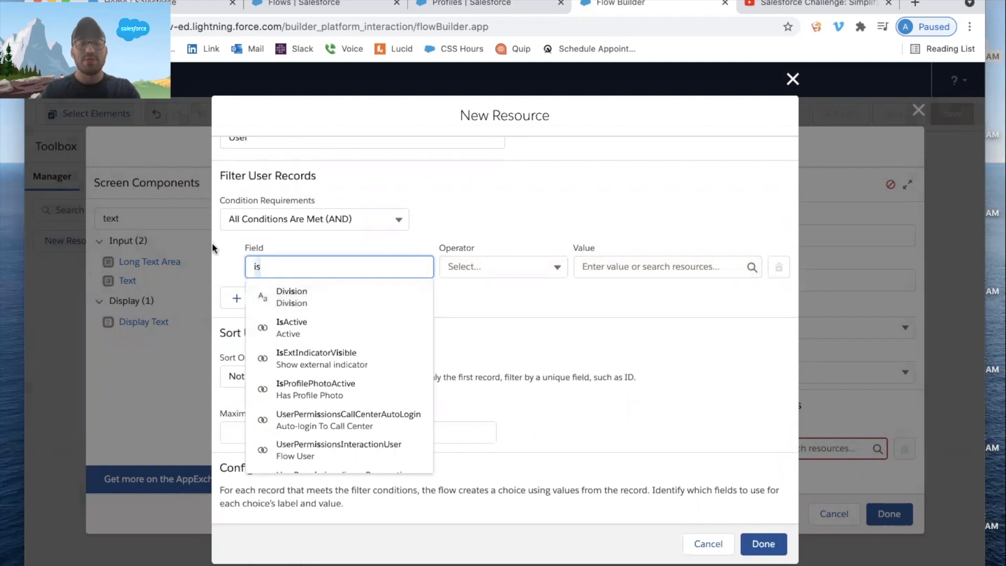
{"action": "left_click", "coordinate": [341, 196]}
{"action": "scroll", "coordinate": [341, 196], "scroll_direction": "up", "scroll_amount": 5}
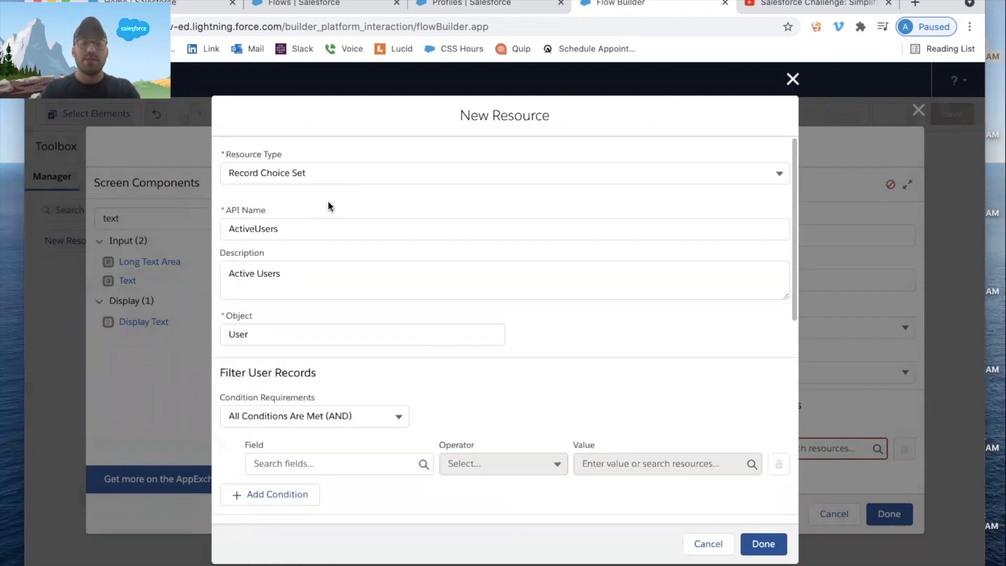
{"action": "scroll", "coordinate": [328, 201], "scroll_direction": "down", "scroll_amount": 1}
Filter the users on IsActive Equals True.
{"action": "left_click", "coordinate": [305, 377]}
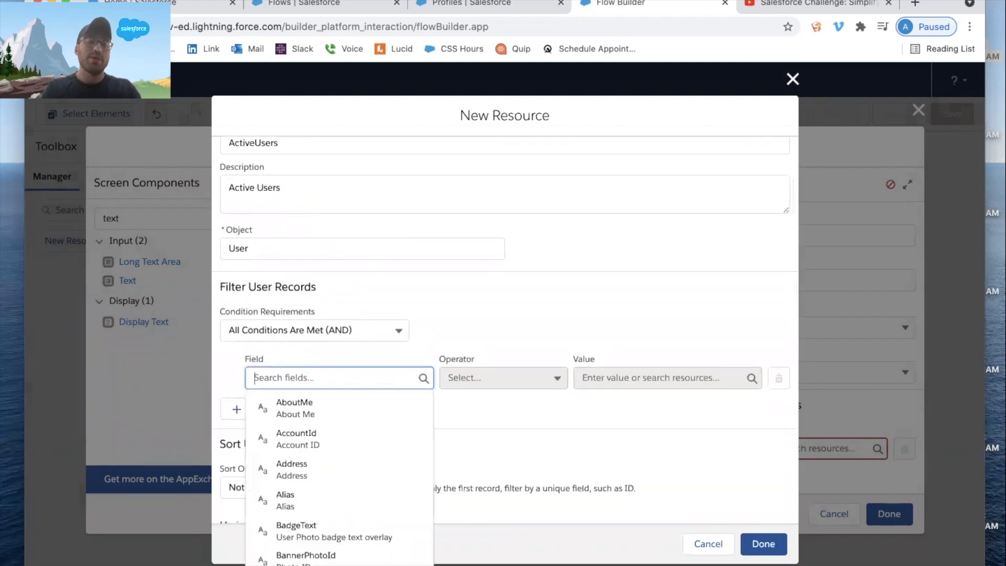
{"action": "type", "text": "active"}
{"action": "left_click", "coordinate": [293, 406]}
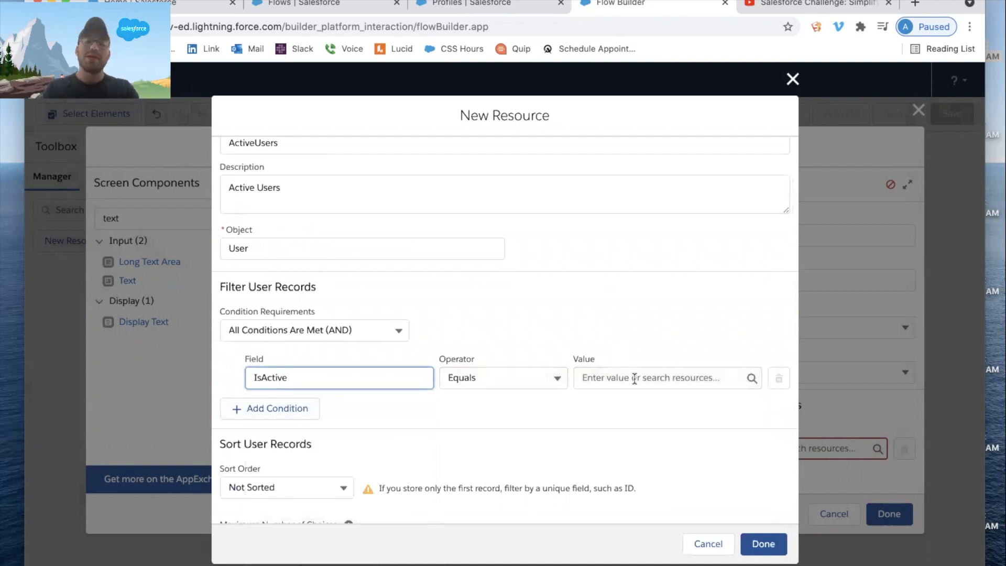
{"action": "left_click", "coordinate": [635, 377]}
{"action": "type", "text": "true"}
{"action": "left_click", "coordinate": [650, 433]}
{"action": "scroll", "coordinate": [646, 339], "scroll_direction": "down", "scroll_amount": 2}
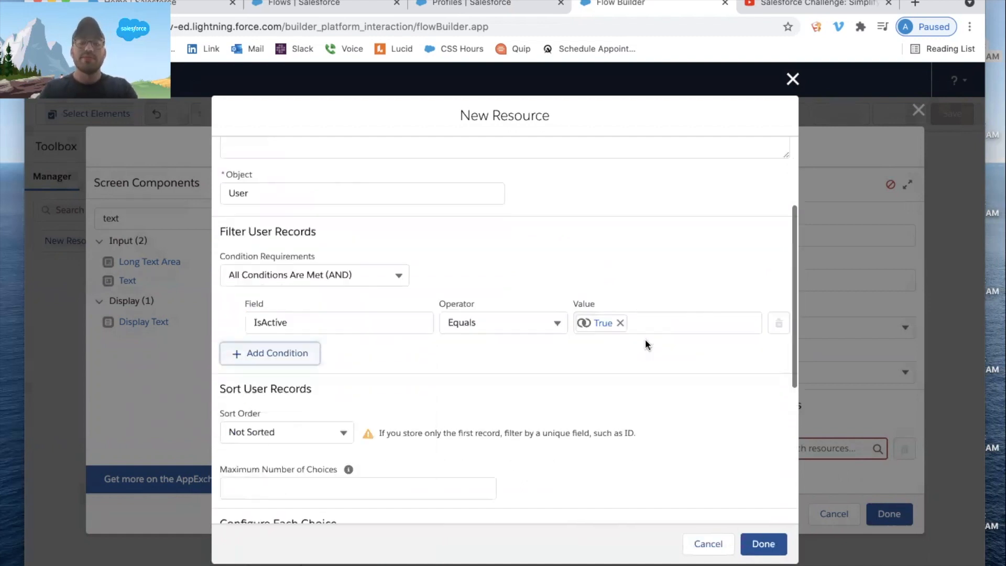
{"action": "scroll", "coordinate": [646, 351], "scroll_direction": "down", "scroll_amount": 4}
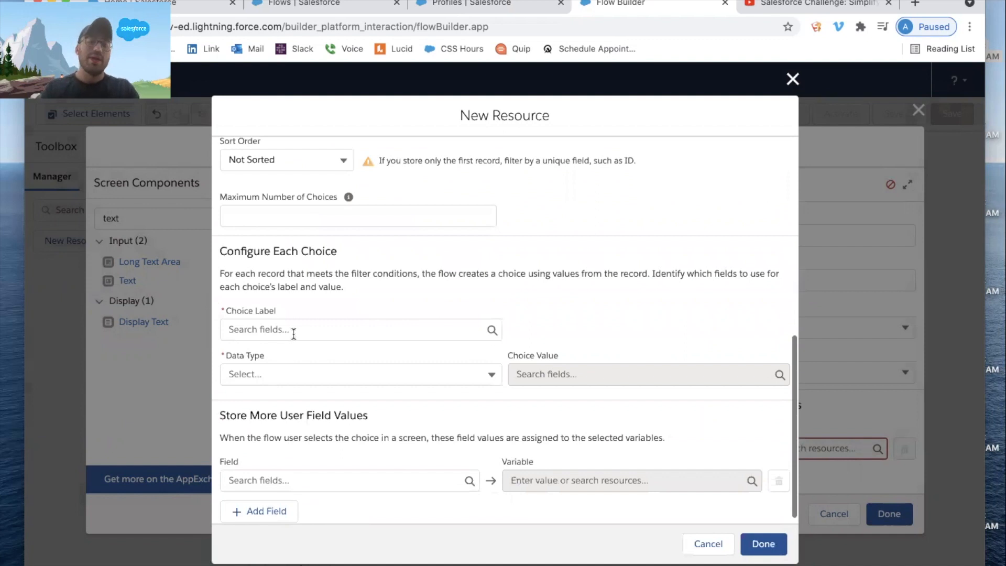
Use Name as choice label, Text as data type, Id as value, and finish the choice set.
{"action": "left_click", "coordinate": [293, 330]}
{"action": "type", "text": "name"}
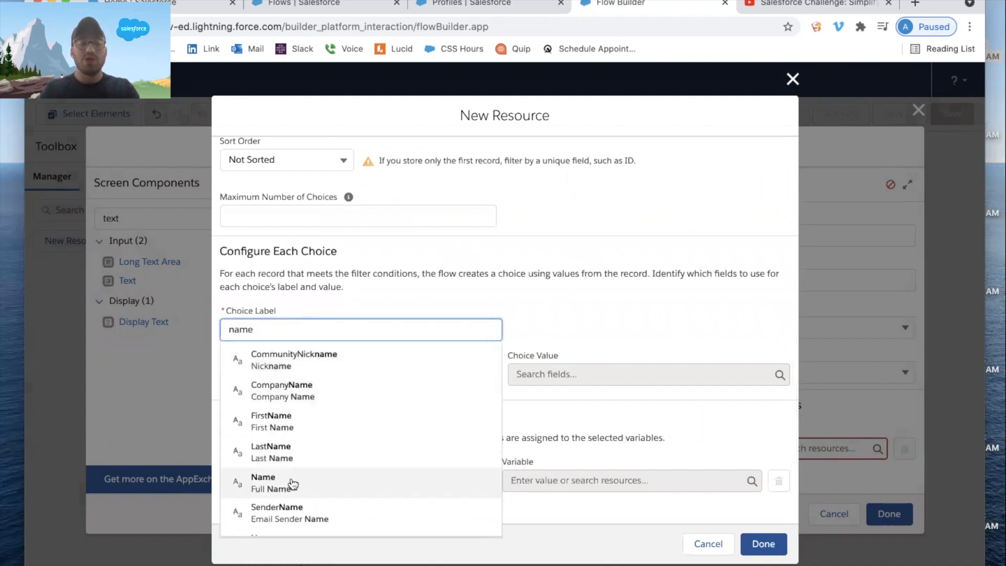
{"action": "left_click", "coordinate": [292, 479]}
{"action": "left_click", "coordinate": [310, 374]}
{"action": "left_click", "coordinate": [254, 397]}
{"action": "left_click", "coordinate": [529, 373]}
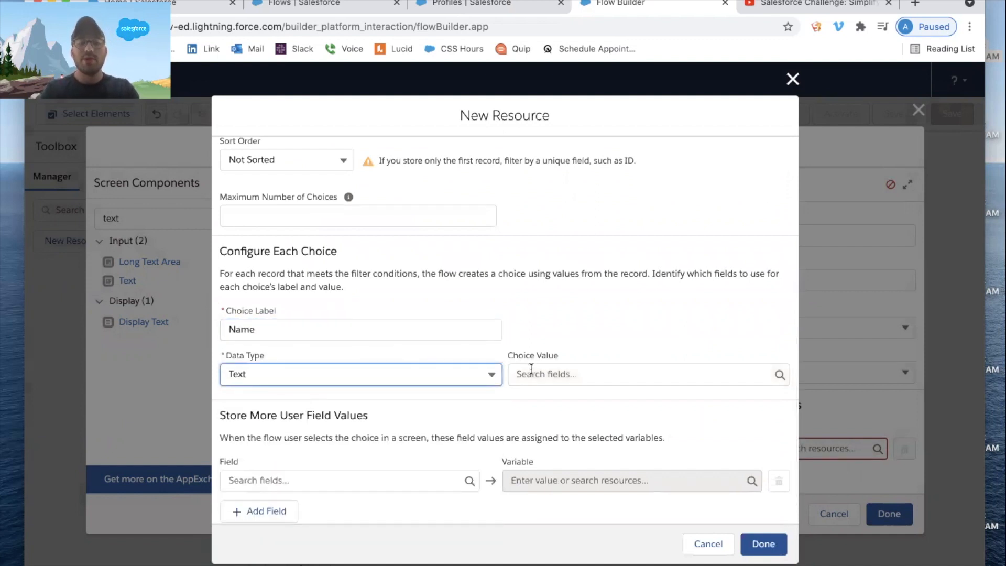
{"action": "type", "text": "id"}
{"action": "scroll", "coordinate": [640, 470], "scroll_direction": "down", "scroll_amount": 3}
{"action": "left_click", "coordinate": [613, 472]}
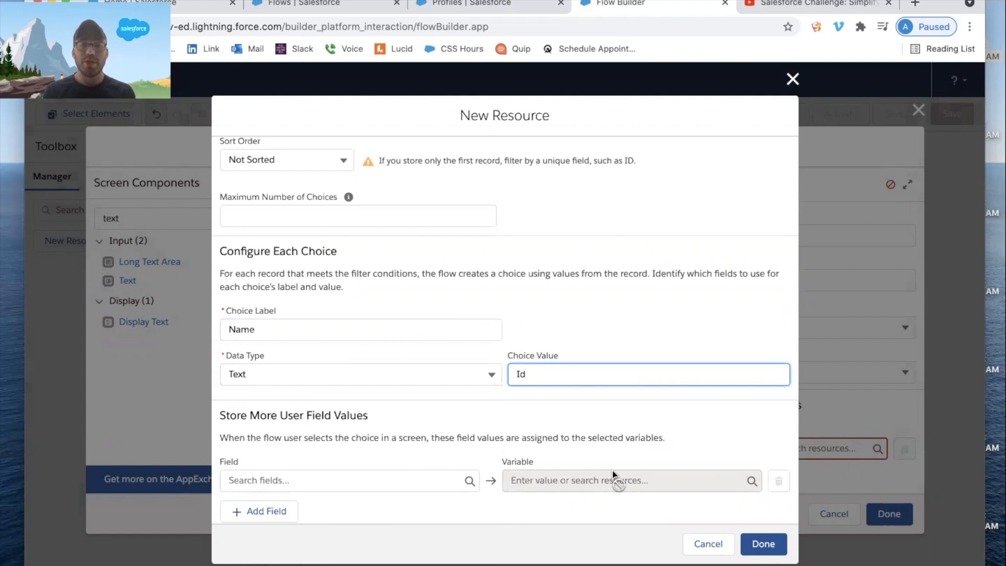
{"action": "scroll", "coordinate": [588, 349], "scroll_direction": "down", "scroll_amount": 1}
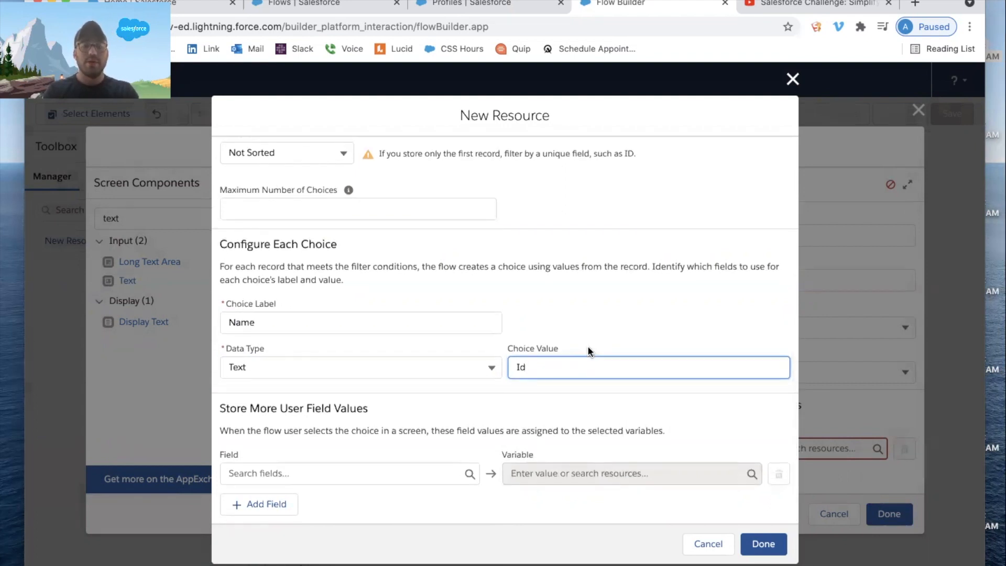
{"action": "left_click", "coordinate": [763, 543]}
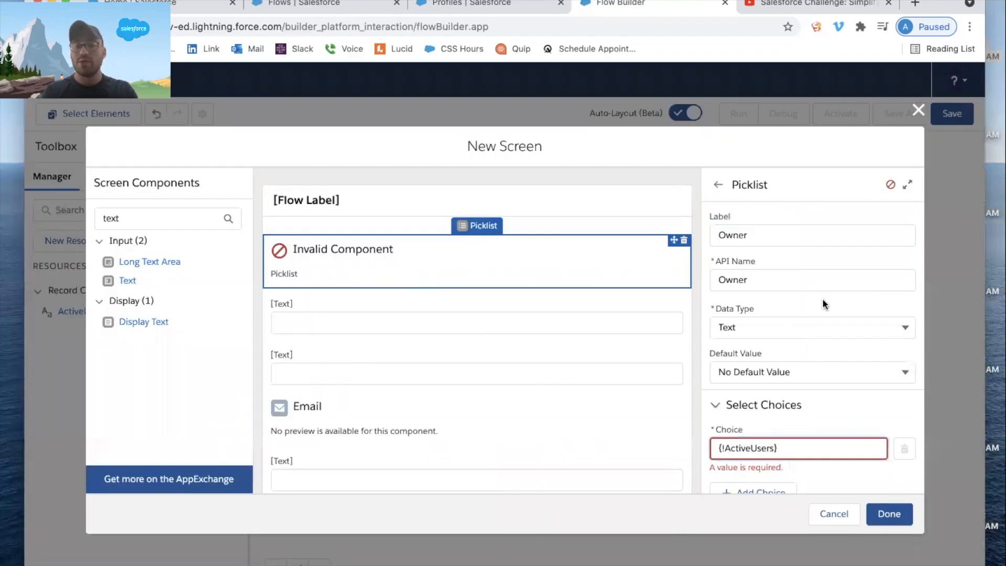
Label the first two text inputs First Name and Last Name.
{"action": "scroll", "coordinate": [822, 301], "scroll_direction": "down", "scroll_amount": 2}
{"action": "scroll", "coordinate": [822, 300], "scroll_direction": "up", "scroll_amount": 2}
{"action": "left_click", "coordinate": [406, 303]}
{"action": "left_click", "coordinate": [815, 237]}
{"action": "type", "text": "First"}
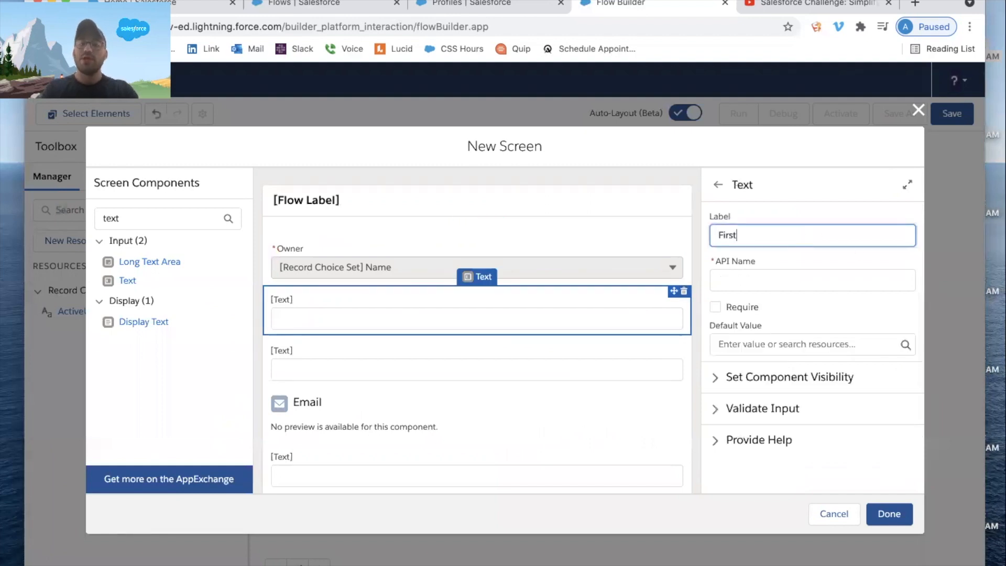
{"action": "type", "text": " Name"}
{"action": "left_click", "coordinate": [521, 348]}
{"action": "left_click", "coordinate": [816, 236]}
{"action": "type", "text": "Last Name"}
{"action": "key", "text": "Tab"}
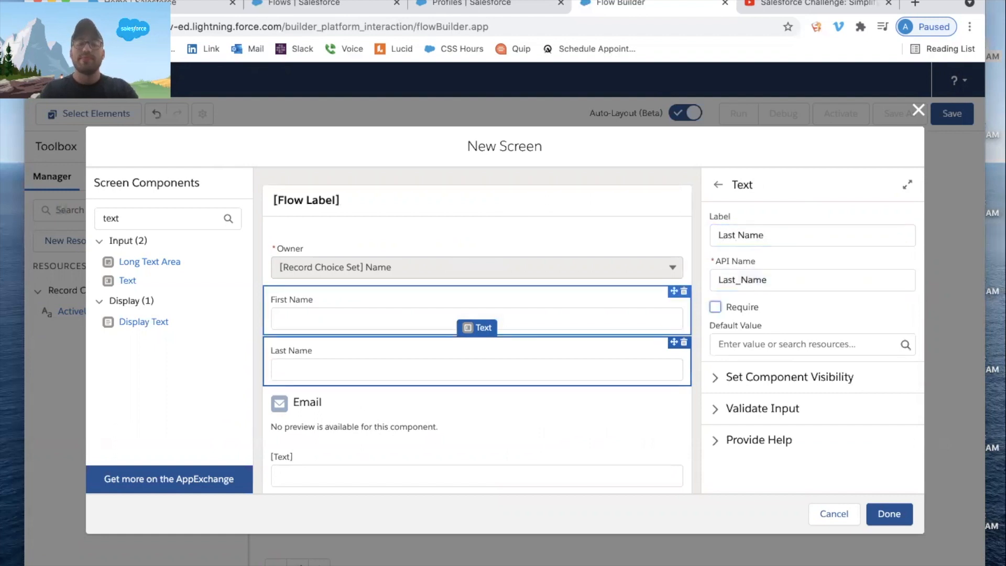
Check the Email component, label the last text input Company, and close the screen.
{"action": "left_click", "coordinate": [527, 385]}
{"action": "left_click", "coordinate": [738, 233]}
{"action": "key", "text": "Tab"}
{"action": "scroll", "coordinate": [480, 367], "scroll_direction": "down", "scroll_amount": 2}
{"action": "left_click", "coordinate": [480, 396]}
{"action": "left_click", "coordinate": [732, 236]}
{"action": "type", "text": "Company"}
{"action": "key", "text": "Tab"}
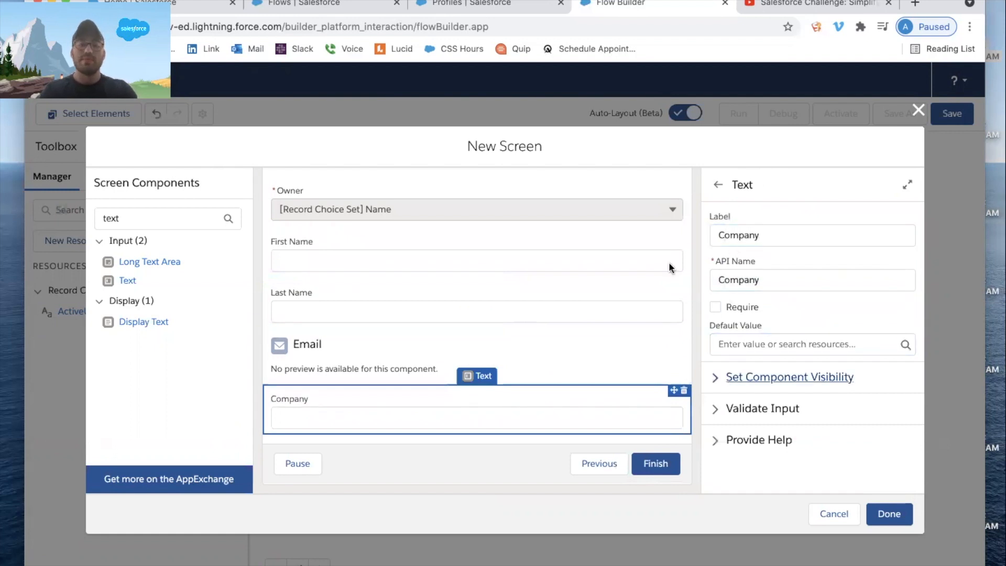
{"action": "scroll", "coordinate": [517, 325], "scroll_direction": "up", "scroll_amount": 1}
{"action": "left_click", "coordinate": [891, 512]}
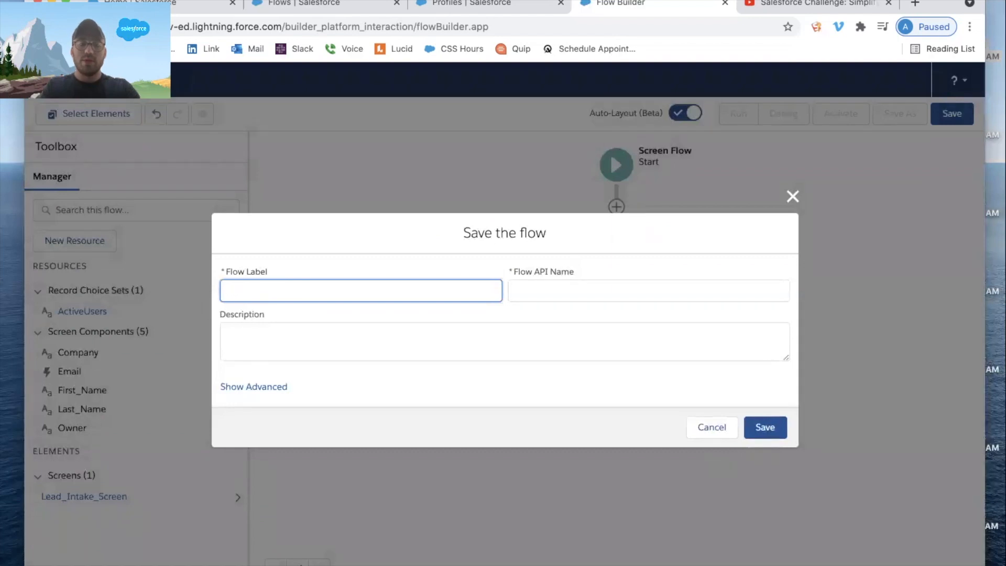
Enter the flow label 'Lead Create - Screen Flow' and copy it into the description.
{"action": "type", "text": "reate - "}
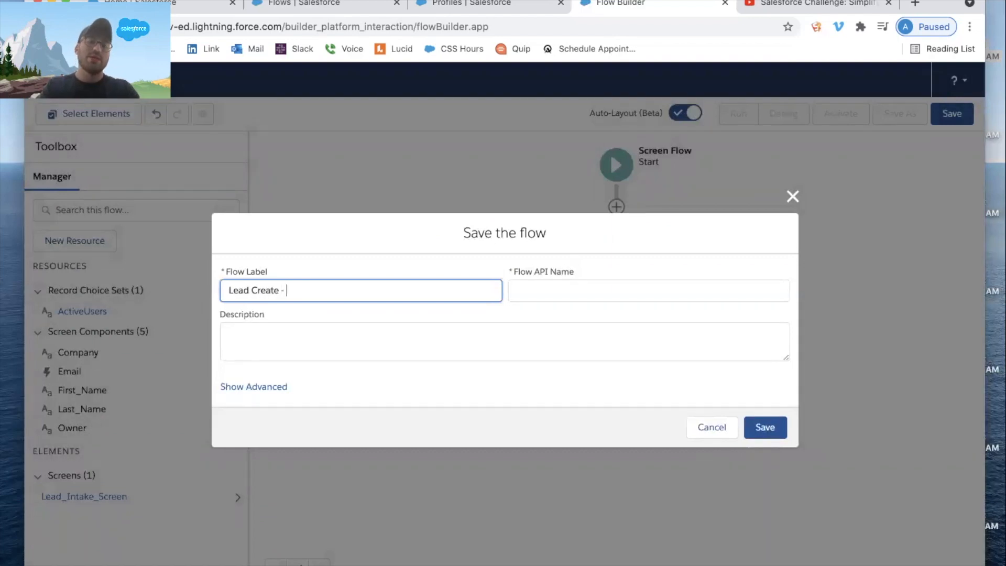
{"action": "type", "text": "Screen Flow"}
{"action": "key", "text": "Tab"}
{"action": "key", "text": "Tab"}
{"action": "key", "text": "Tab"}
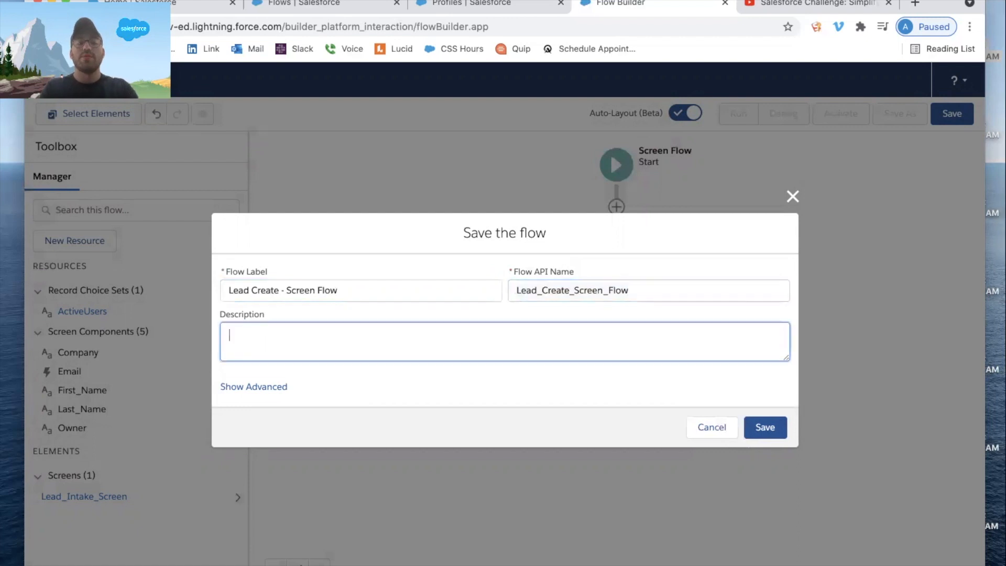
{"action": "left_click_drag", "start_coordinate": [387, 287], "coordinate": [176, 283]}
{"action": "key", "text": "ctrl+c"}
{"action": "left_click", "coordinate": [285, 350]}
{"action": "key", "text": "ctrl+v"}
Save the flow, activate it, and start a debug run.
{"action": "left_click", "coordinate": [761, 427]}
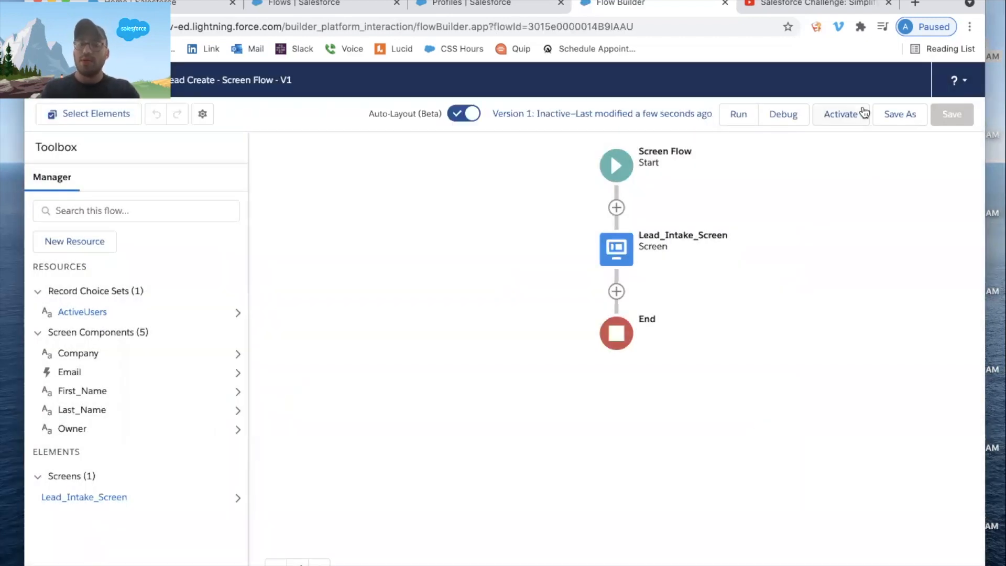
{"action": "left_click", "coordinate": [824, 115]}
{"action": "left_click", "coordinate": [788, 118]}
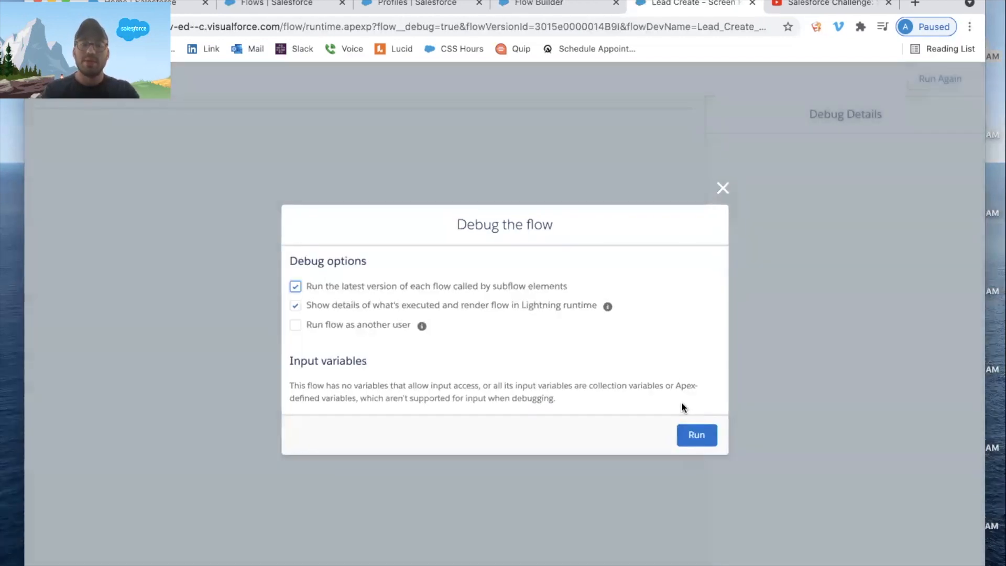
Run the debug session and keep the current user as Owner.
{"action": "left_click", "coordinate": [696, 435]}
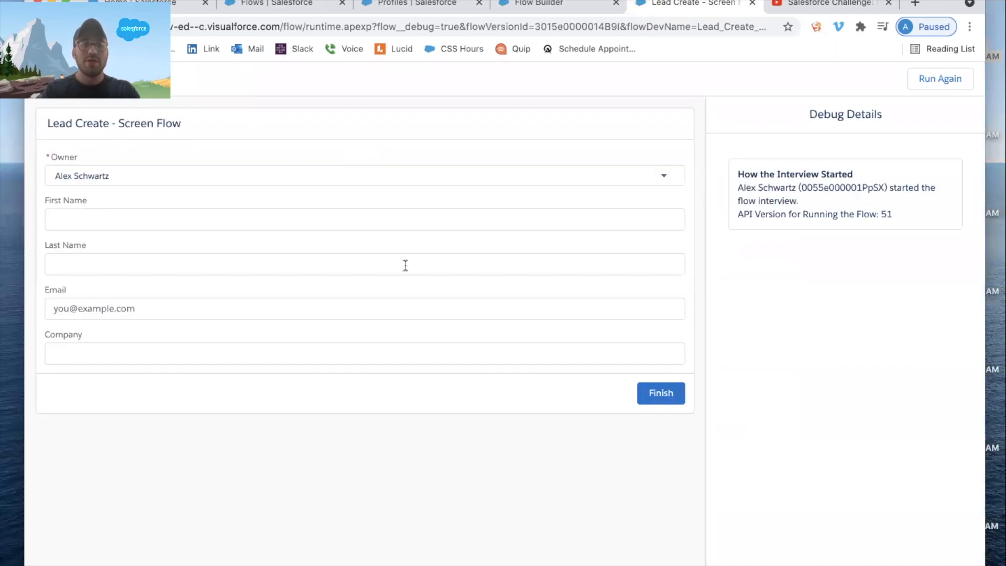
{"action": "left_click_drag", "start_coordinate": [179, 125], "coordinate": [46, 125]}
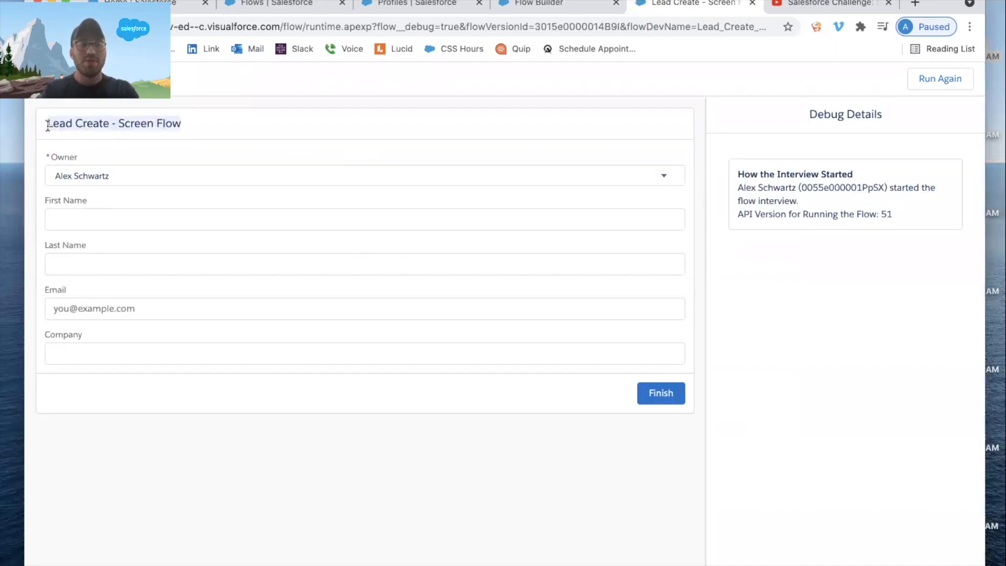
{"action": "left_click", "coordinate": [96, 129]}
{"action": "left_click", "coordinate": [106, 166]}
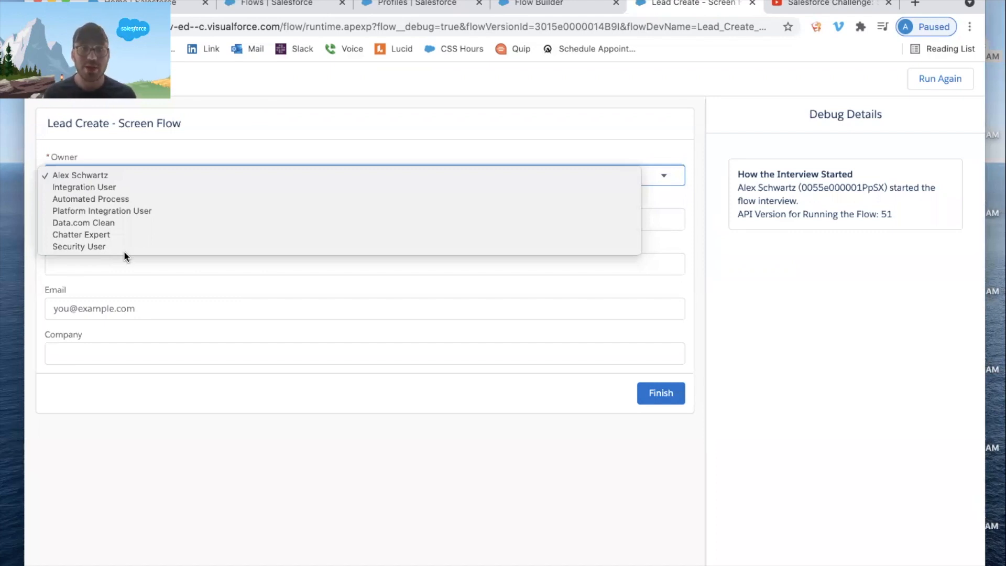
{"action": "left_click", "coordinate": [167, 145]}
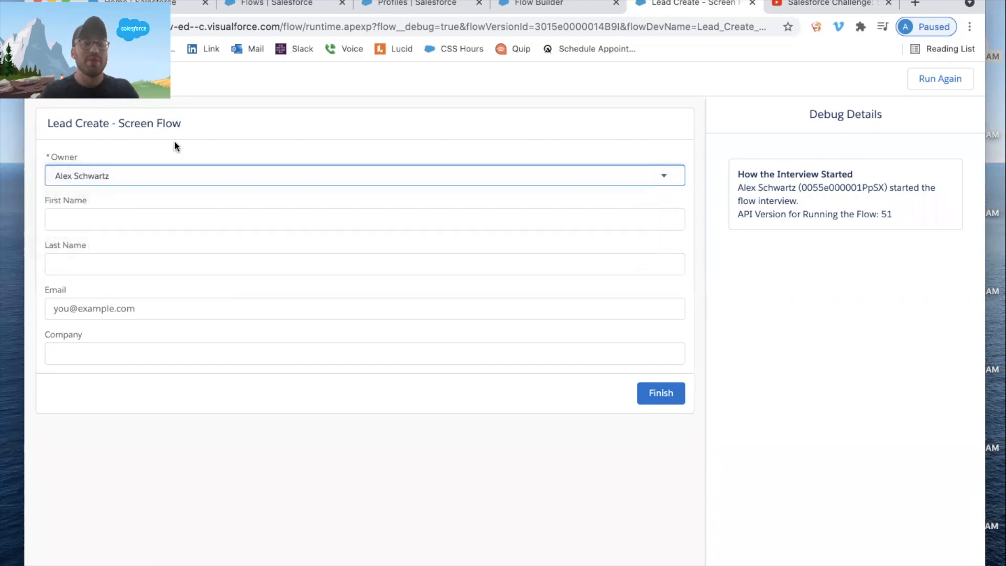
Enter placeholder first name, last name, a dummy email and company, then return to Flow Builder.
{"action": "left_click", "coordinate": [138, 217]}
{"action": "type", "text": "asdf"}
{"action": "key", "text": "Tab"}
{"action": "type", "text": "asdf"}
{"action": "key", "text": "Tab"}
{"action": "key", "text": "Tab"}
{"action": "type", "text": "asdfasdf"}
{"action": "left_click", "coordinate": [600, 5]}
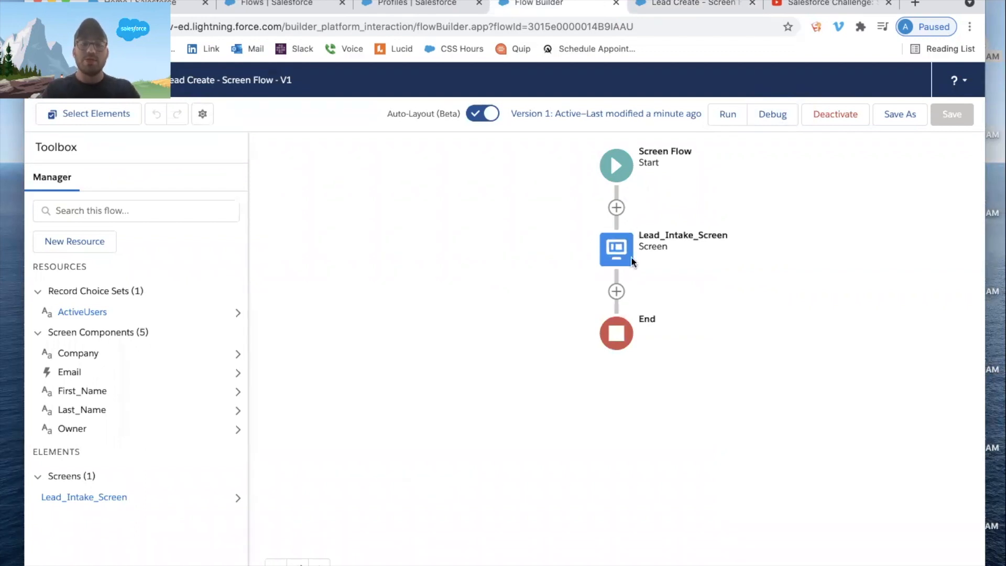
Add a Create Records element after the screen labelled Create Lead Record, copying the label into its description.
{"action": "left_click", "coordinate": [617, 292]}
{"action": "scroll", "coordinate": [597, 388], "scroll_direction": "down", "scroll_amount": 2}
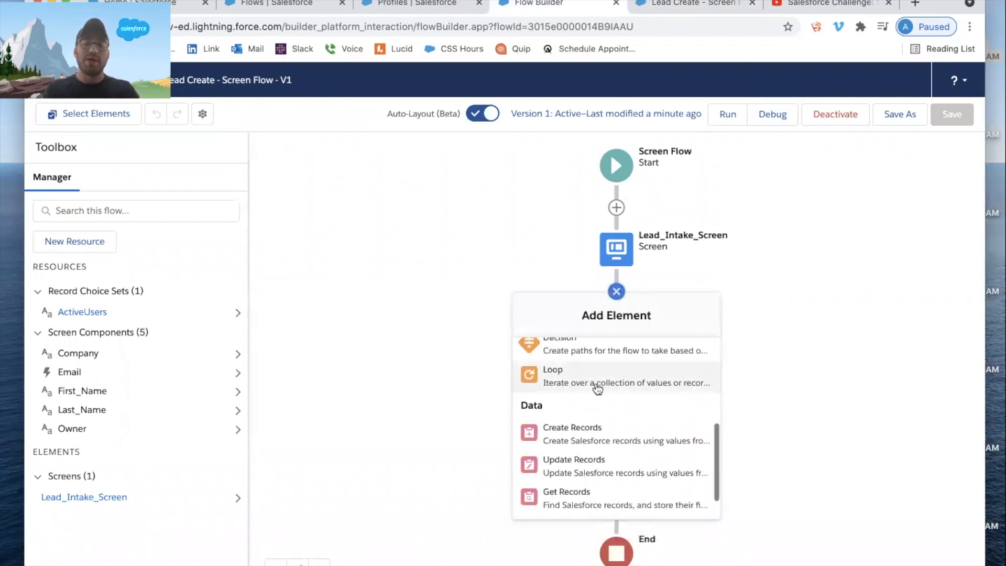
{"action": "left_click", "coordinate": [589, 426]}
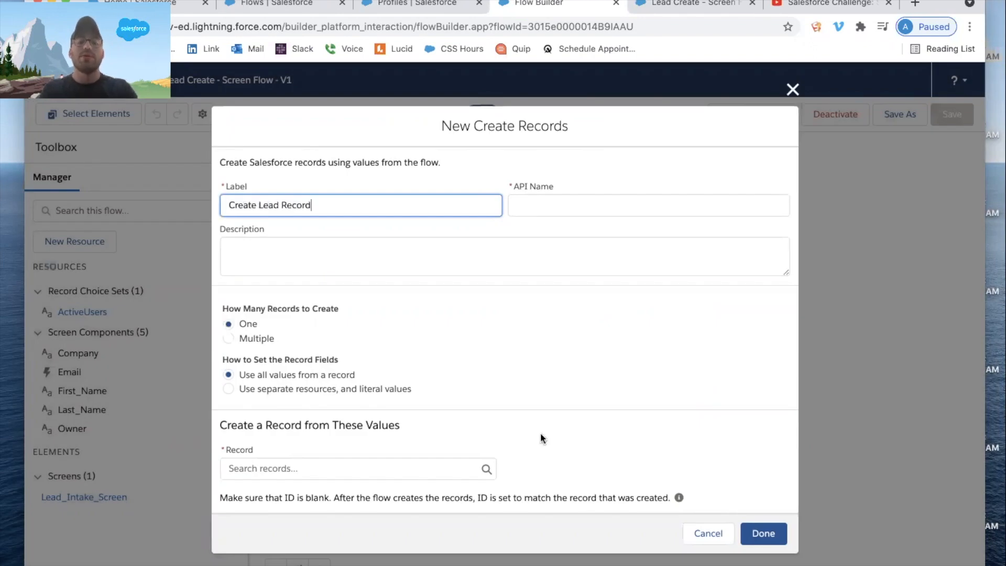
{"action": "triple_click", "coordinate": [341, 202]}
{"action": "key", "text": "ctrl+c"}
{"action": "left_click", "coordinate": [287, 267]}
{"action": "key", "text": "ctrl+v"}
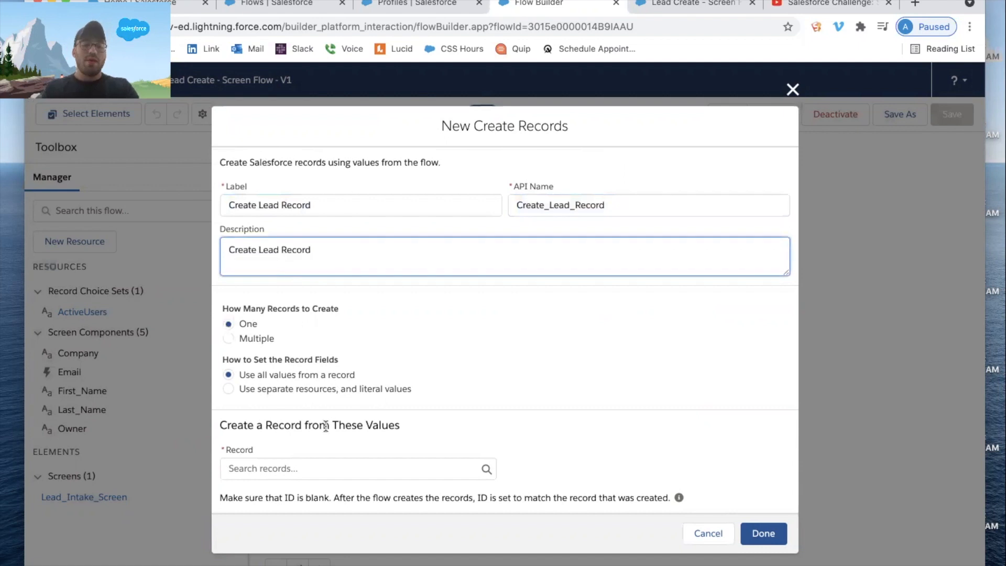
Set it to use separate resources and literal values, creating a Lead record.
{"action": "left_click", "coordinate": [304, 390]}
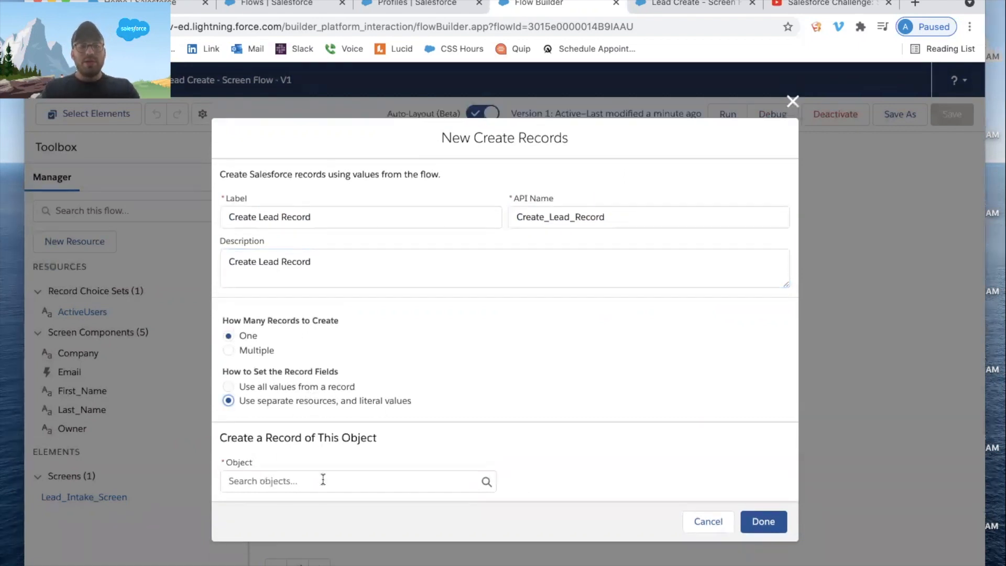
{"action": "left_click", "coordinate": [300, 485]}
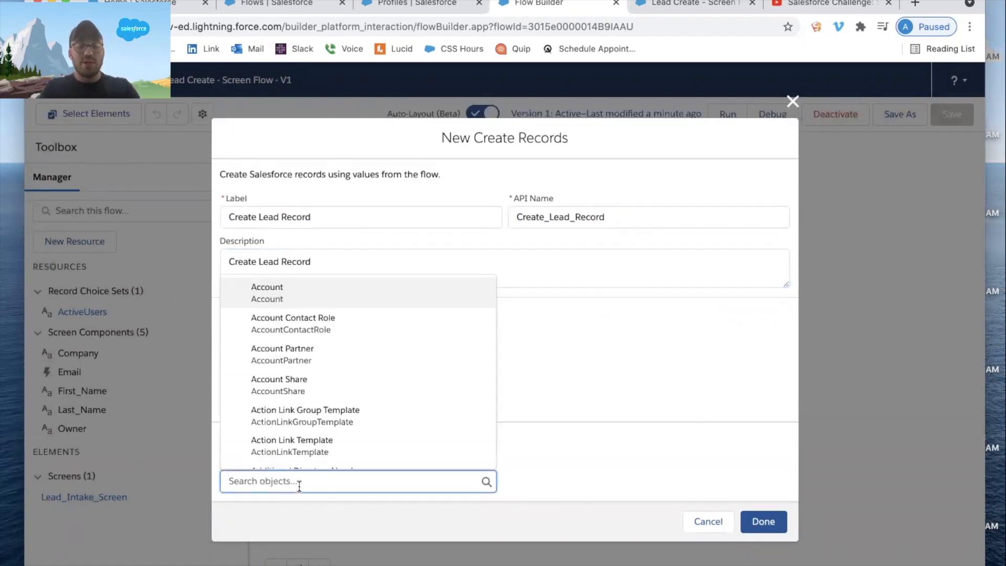
{"action": "type", "text": "lead"}
{"action": "left_click", "coordinate": [317, 427]}
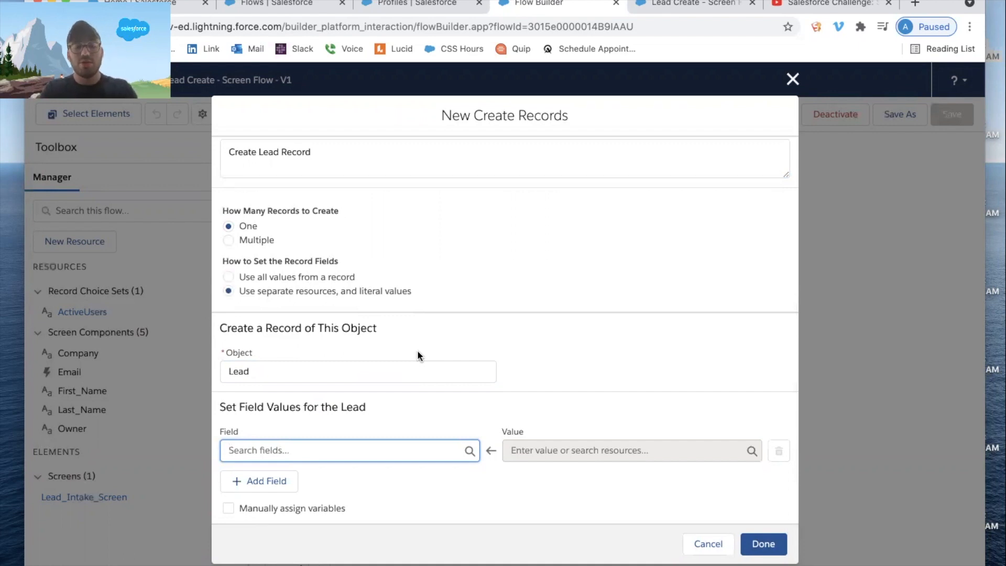
Map the Lead FirstName and LastName fields to the First_Name and Last_Name screen inputs.
{"action": "type", "text": "first"}
{"action": "left_click", "coordinate": [299, 475]}
{"action": "left_click", "coordinate": [541, 449]}
{"action": "scroll", "coordinate": [611, 366], "scroll_direction": "down", "scroll_amount": 5}
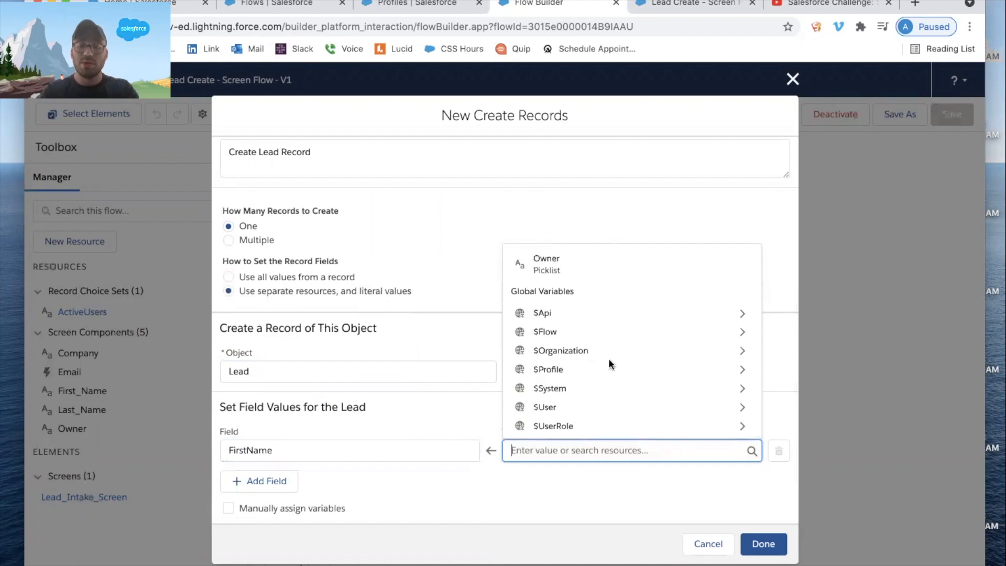
{"action": "scroll", "coordinate": [609, 364], "scroll_direction": "up", "scroll_amount": 2}
{"action": "type", "text": "first"}
{"action": "left_click", "coordinate": [585, 415]}
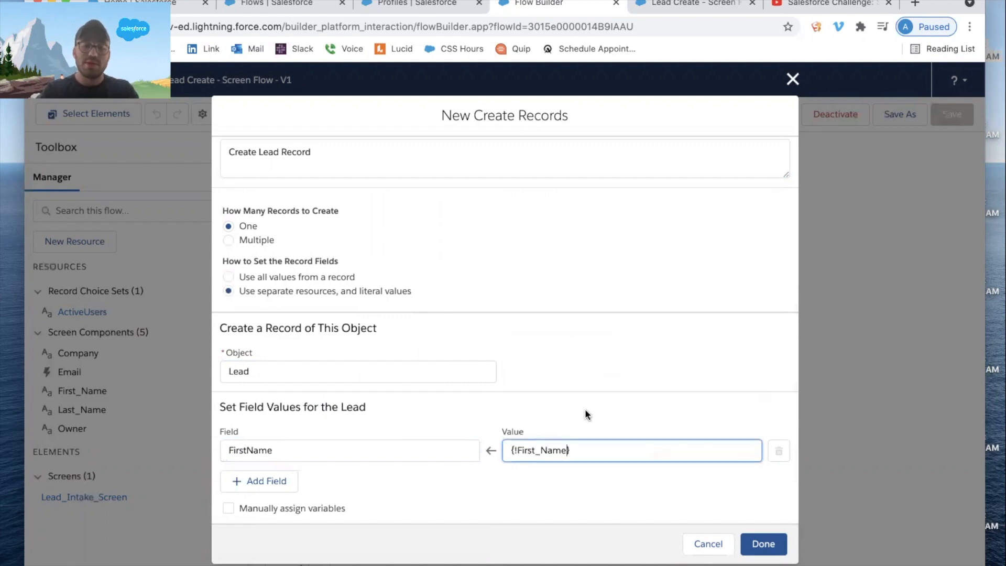
{"action": "left_click", "coordinate": [265, 482]}
{"action": "left_click", "coordinate": [266, 494]}
{"action": "type", "text": "last"}
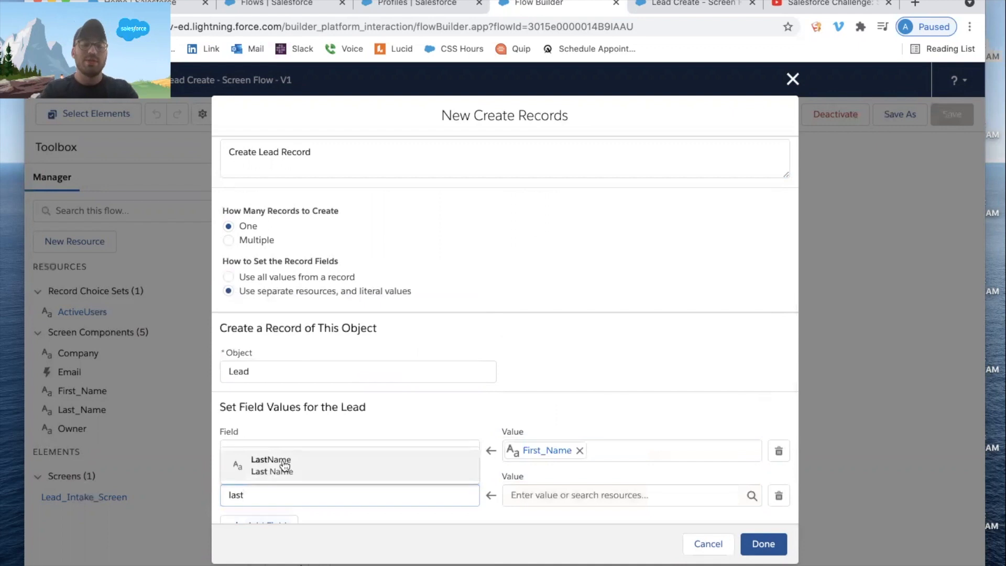
{"action": "left_click", "coordinate": [278, 464]}
{"action": "left_click", "coordinate": [647, 493]}
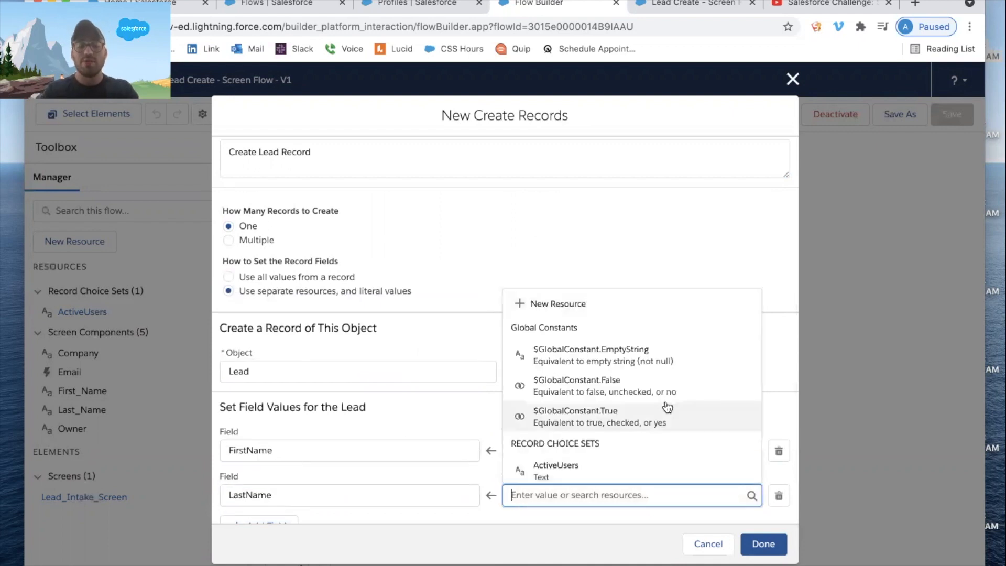
{"action": "type", "text": "last"}
{"action": "left_click", "coordinate": [561, 476]}
Add rows mapping Lead Email and Company to the Email and Company screen inputs.
{"action": "scroll", "coordinate": [280, 493], "scroll_direction": "down", "scroll_amount": 1}
{"action": "left_click", "coordinate": [278, 483]}
{"action": "scroll", "coordinate": [271, 438], "scroll_direction": "down", "scroll_amount": 1}
{"action": "left_click", "coordinate": [271, 443]}
{"action": "type", "text": "email"}
{"action": "left_click", "coordinate": [272, 425]}
{"action": "left_click", "coordinate": [573, 454]}
{"action": "type", "text": "email"}
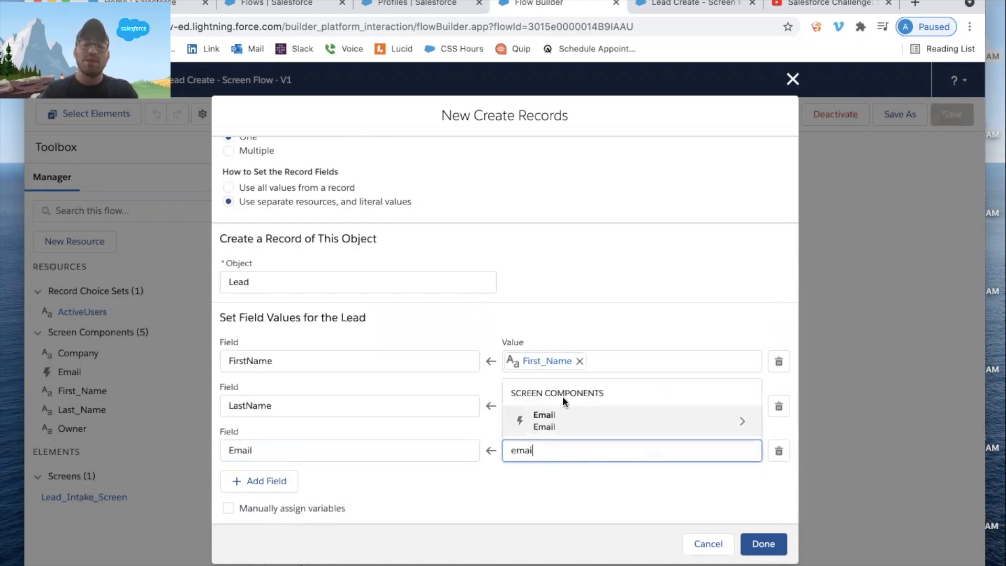
{"action": "left_click", "coordinate": [555, 419]}
{"action": "left_click", "coordinate": [556, 421]}
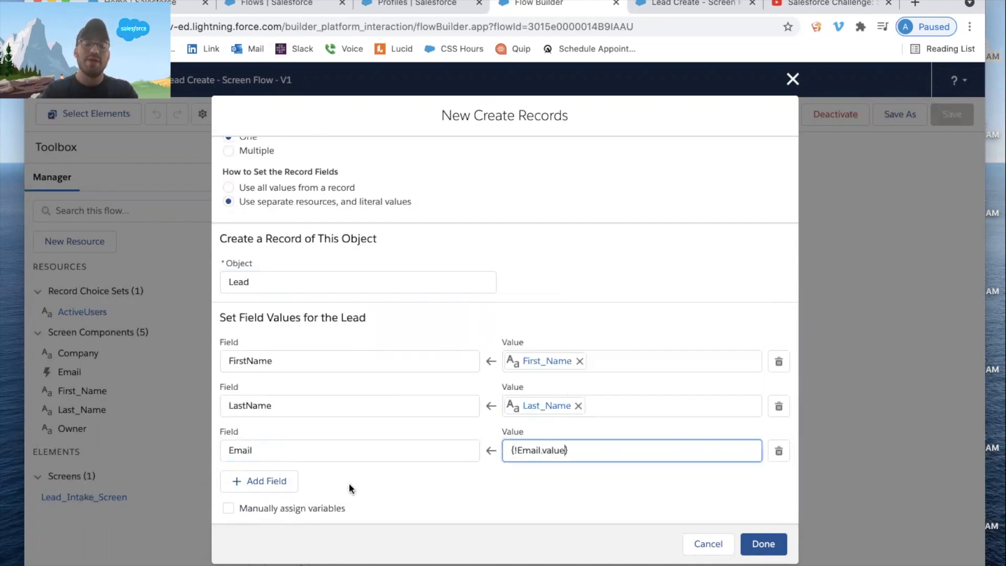
{"action": "left_click", "coordinate": [272, 480]}
{"action": "left_click", "coordinate": [282, 450]}
{"action": "type", "text": "compna"}
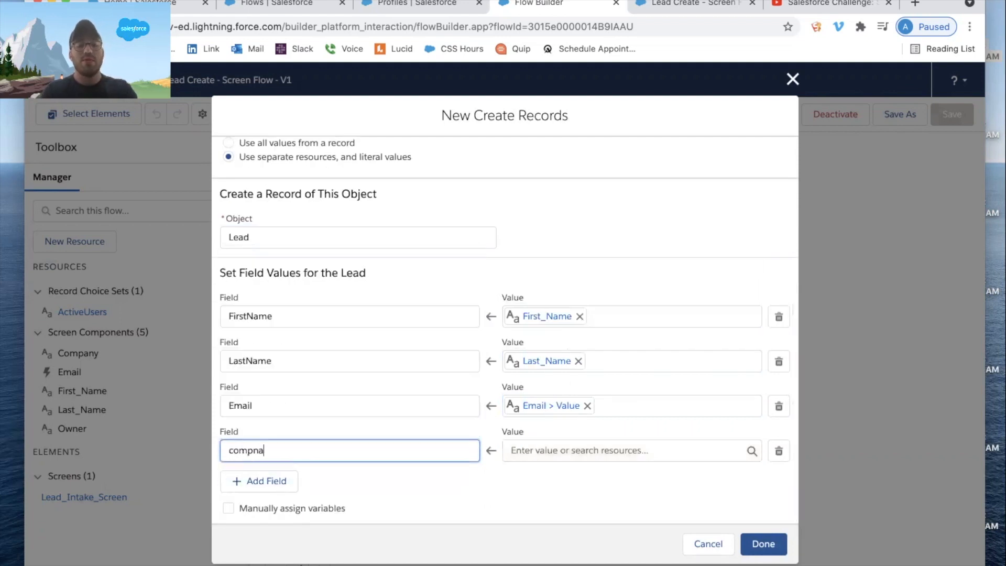
{"action": "key", "text": "BackSpace"}
{"action": "key", "text": "BackSpace"}
{"action": "left_click", "coordinate": [254, 475]}
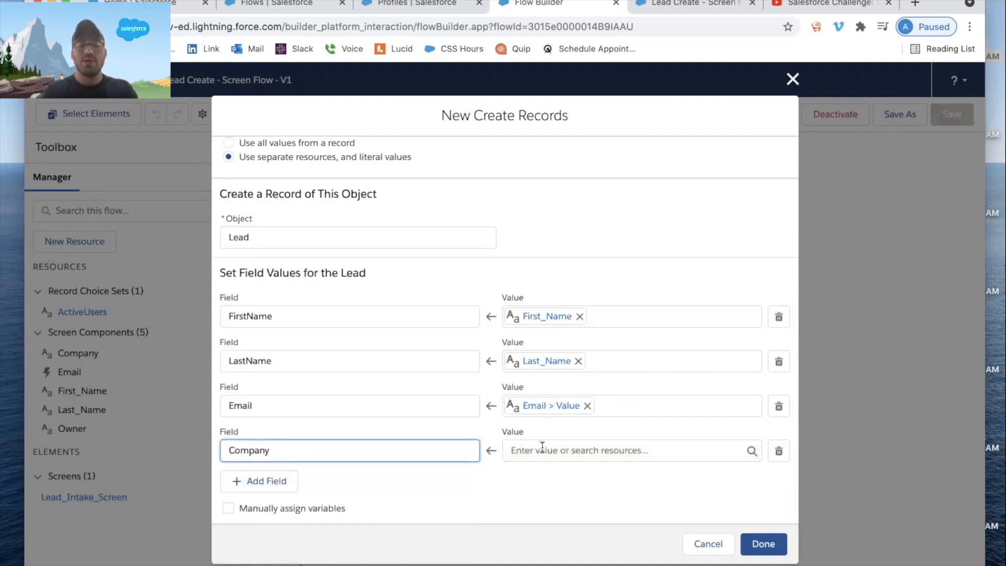
{"action": "left_click", "coordinate": [541, 448]}
{"action": "type", "text": "compnan"}
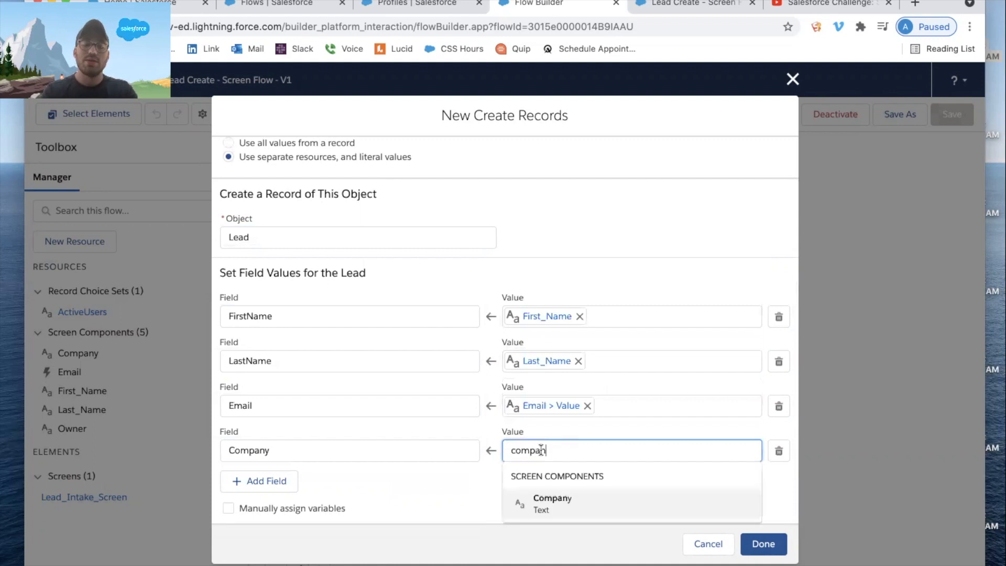
{"action": "left_click", "coordinate": [540, 499]}
Map OwnerId to the Owner picklist and finish the Create Lead Record element.
{"action": "left_click", "coordinate": [249, 485]}
{"action": "scroll", "coordinate": [287, 427], "scroll_direction": "down", "scroll_amount": 2}
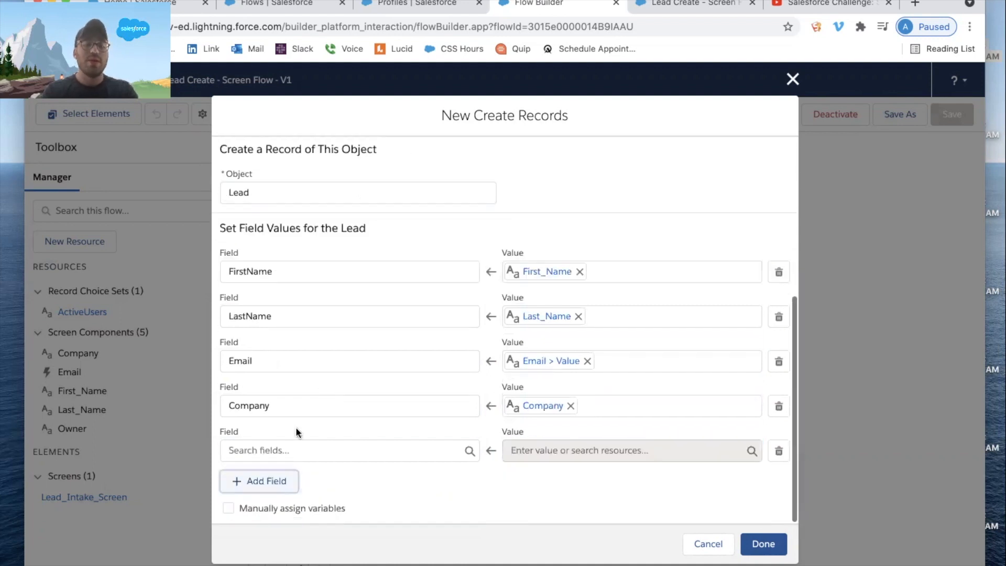
{"action": "left_click", "coordinate": [276, 451]}
{"action": "type", "text": "owner"}
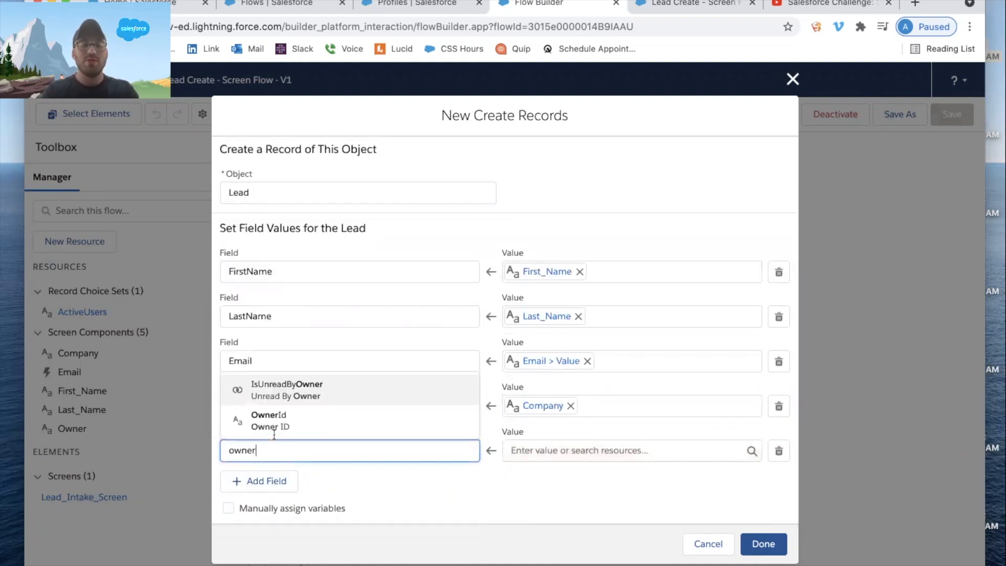
{"action": "left_click", "coordinate": [273, 419]}
{"action": "left_click", "coordinate": [648, 454]}
{"action": "scroll", "coordinate": [581, 365], "scroll_direction": "down", "scroll_amount": 5}
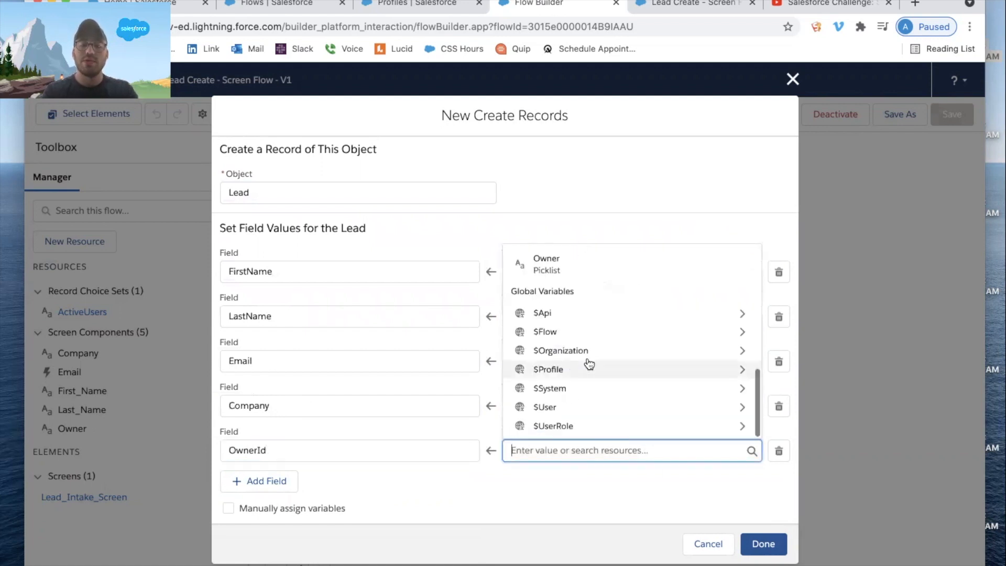
{"action": "scroll", "coordinate": [589, 363], "scroll_direction": "up", "scroll_amount": 2}
{"action": "type", "text": "owner"}
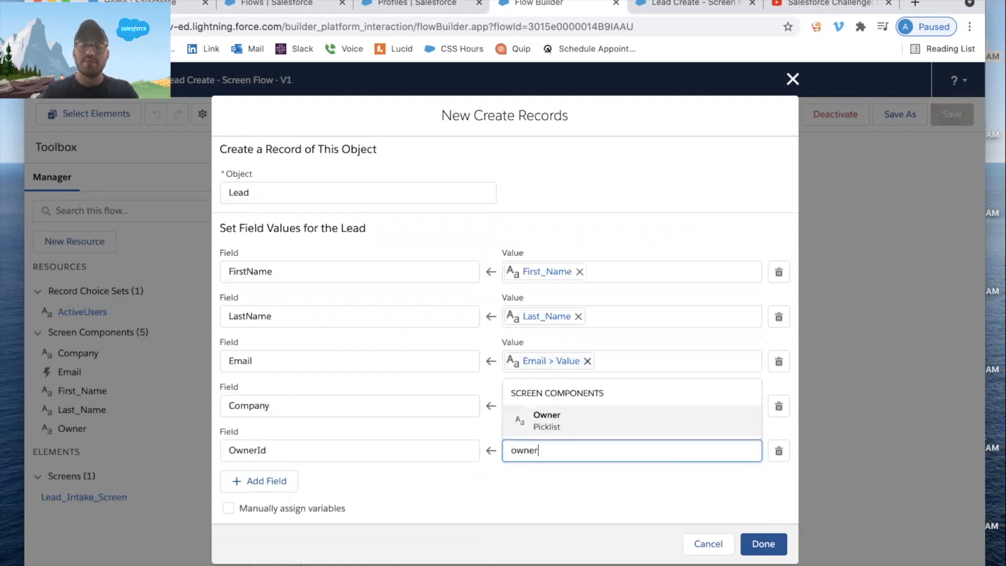
{"action": "left_click", "coordinate": [554, 418]}
{"action": "key", "text": "Tab"}
{"action": "left_click", "coordinate": [566, 475]}
{"action": "left_click", "coordinate": [764, 544]}
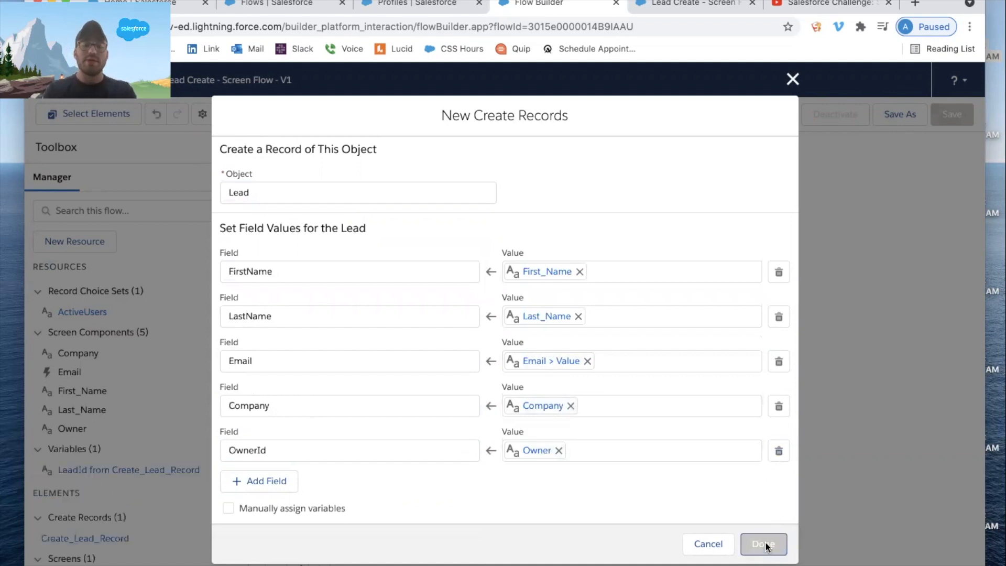
Save the flow as version 2 and activate it.
{"action": "left_click", "coordinate": [899, 114]}
{"action": "left_click", "coordinate": [764, 442]}
{"action": "left_click", "coordinate": [849, 121]}
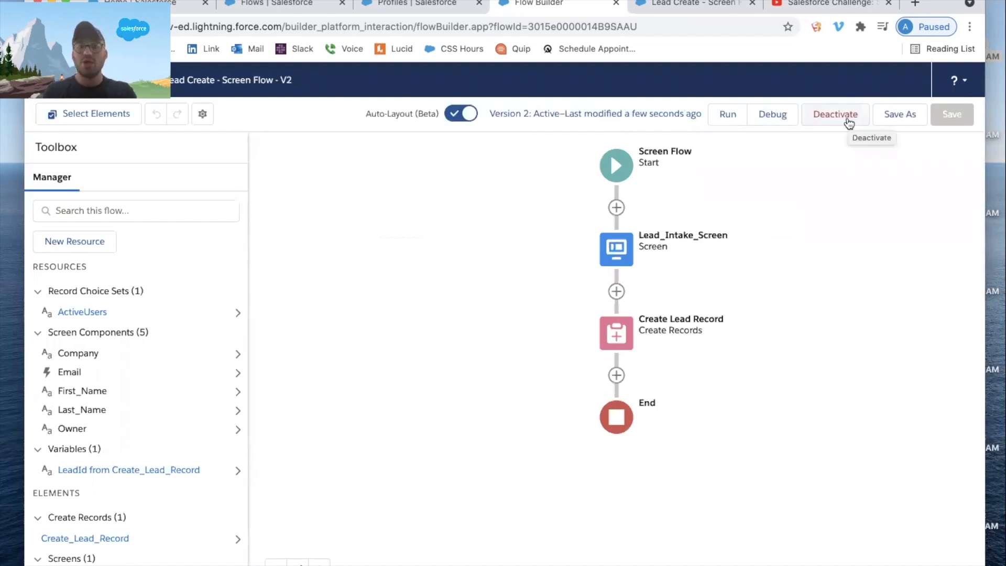
Start a debug run and fill the test lead's first name, last name, email and company abc.
{"action": "left_click", "coordinate": [775, 118]}
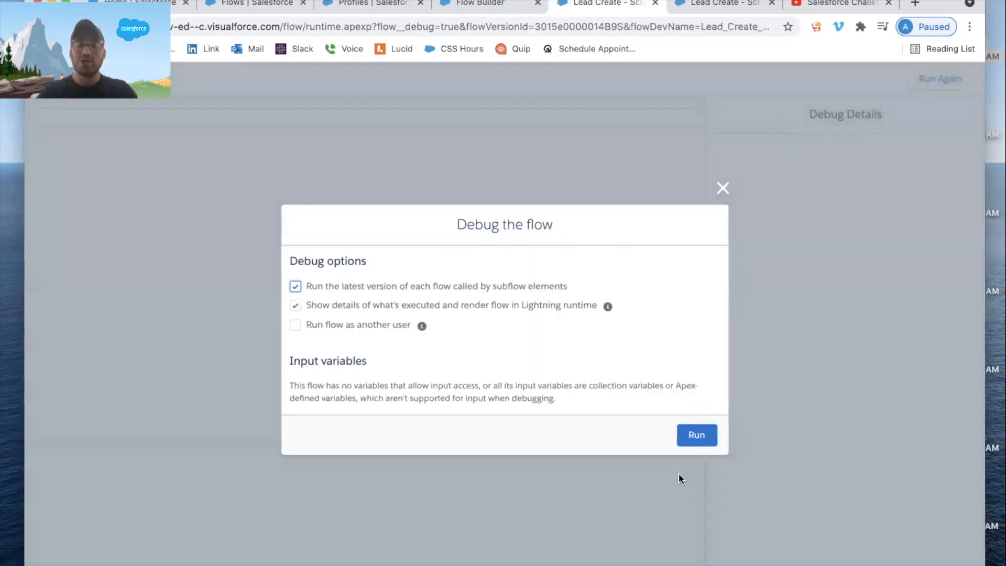
{"action": "left_click", "coordinate": [702, 438]}
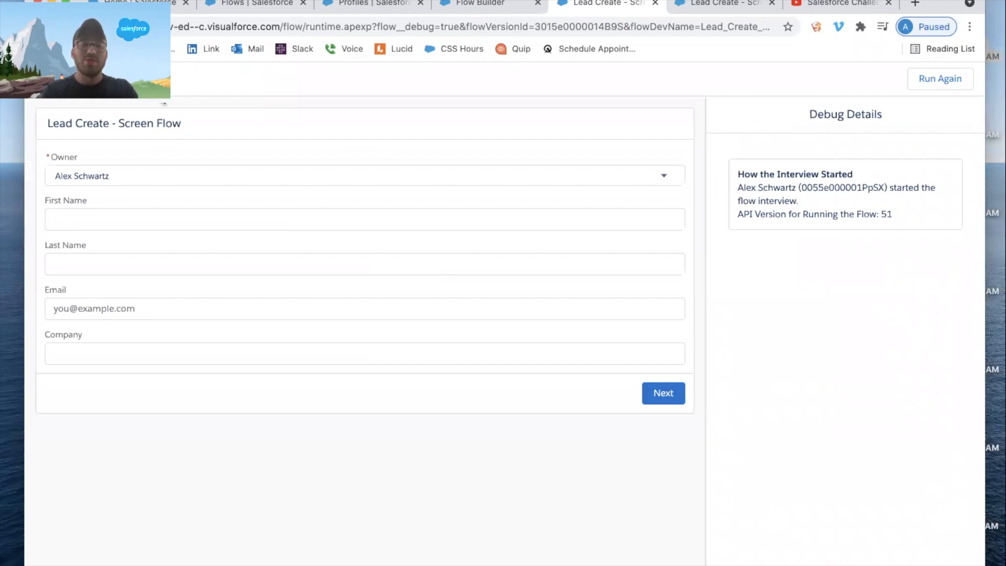
{"action": "left_click", "coordinate": [162, 223]}
{"action": "key", "text": "Tab"}
{"action": "key", "text": "Tab"}
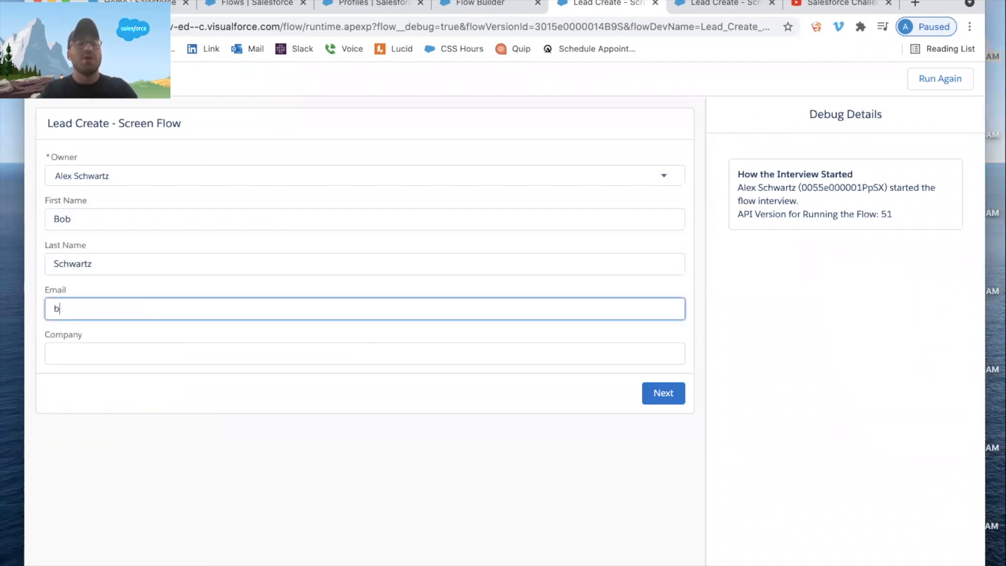
{"action": "key", "text": "Tab"}
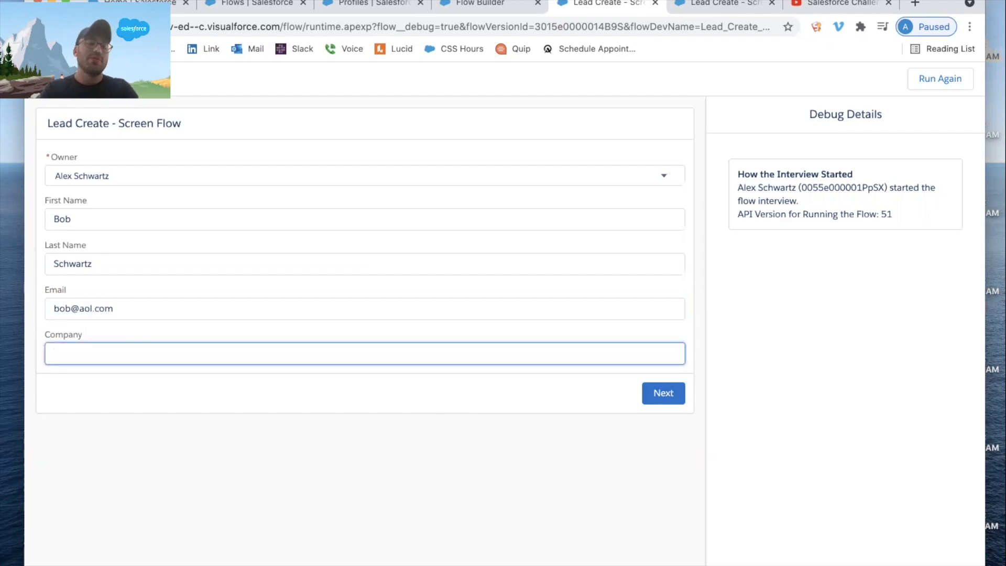
{"action": "type", "text": "abc"}
{"action": "key", "text": "Tab"}
Submit the test lead, copy its email from Debug Details, and return to Home.
{"action": "left_click", "coordinate": [663, 394]}
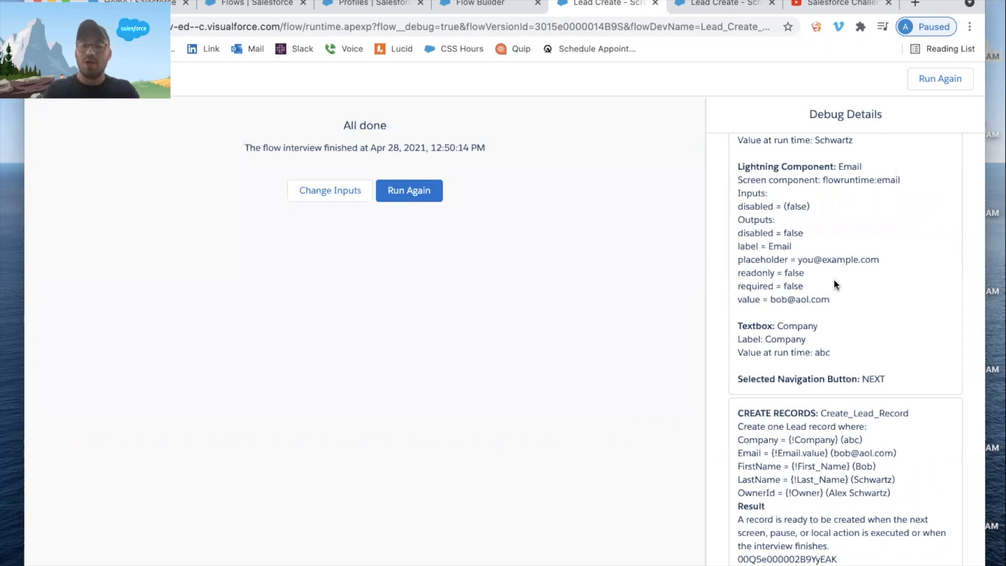
{"action": "left_click_drag", "start_coordinate": [895, 454], "coordinate": [832, 454]}
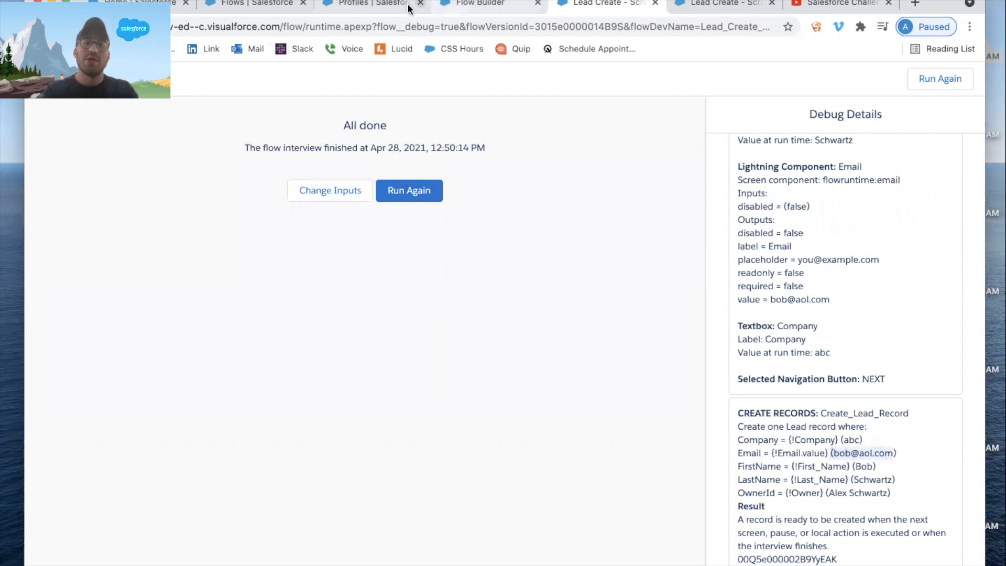
{"action": "left_click", "coordinate": [152, 4]}
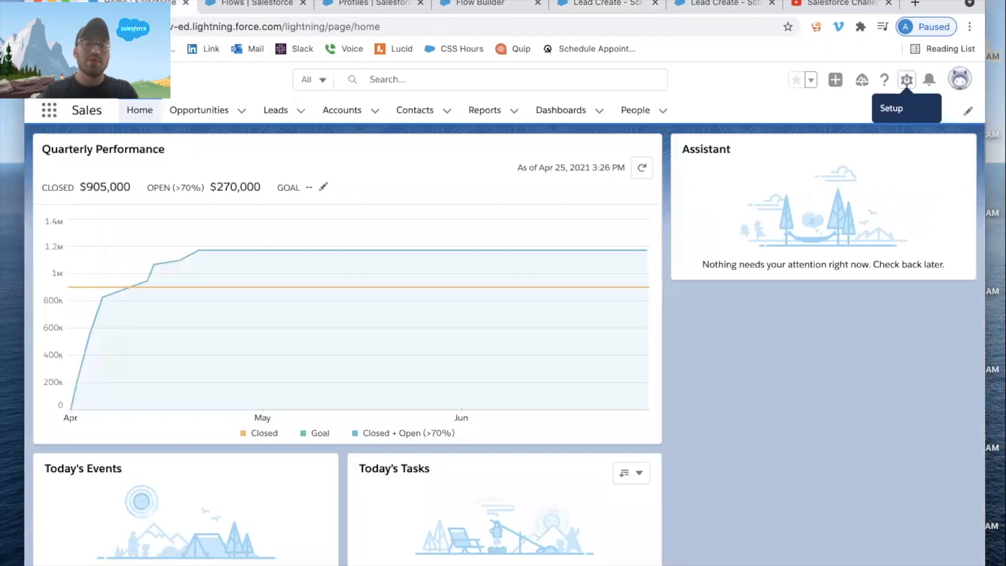
Reload the home page and search globally for the test lead's email address.
{"action": "left_click", "coordinate": [387, 74]}
{"action": "key", "text": "super+v"}
{"action": "left_click", "coordinate": [381, 21]}
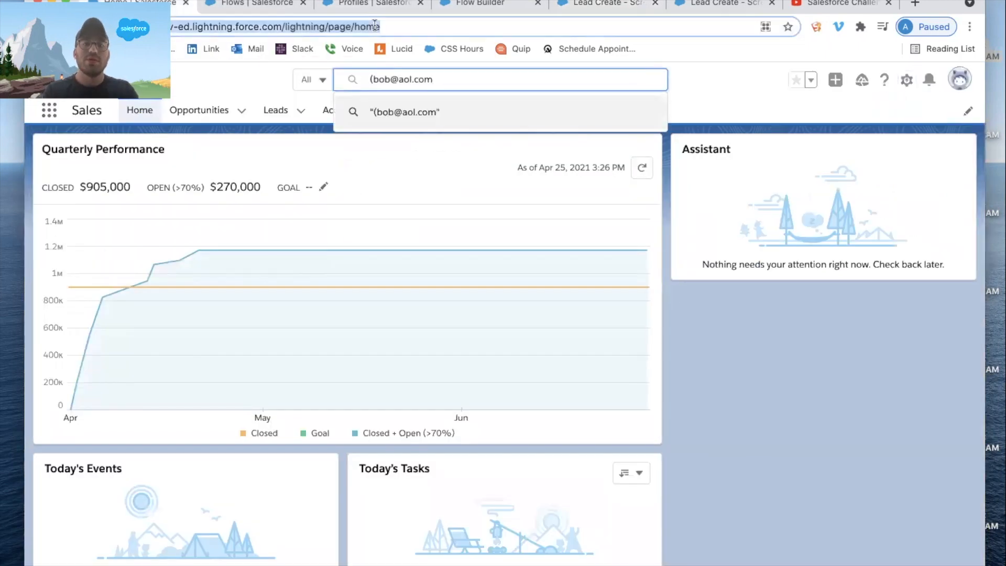
{"action": "key", "text": "Return"}
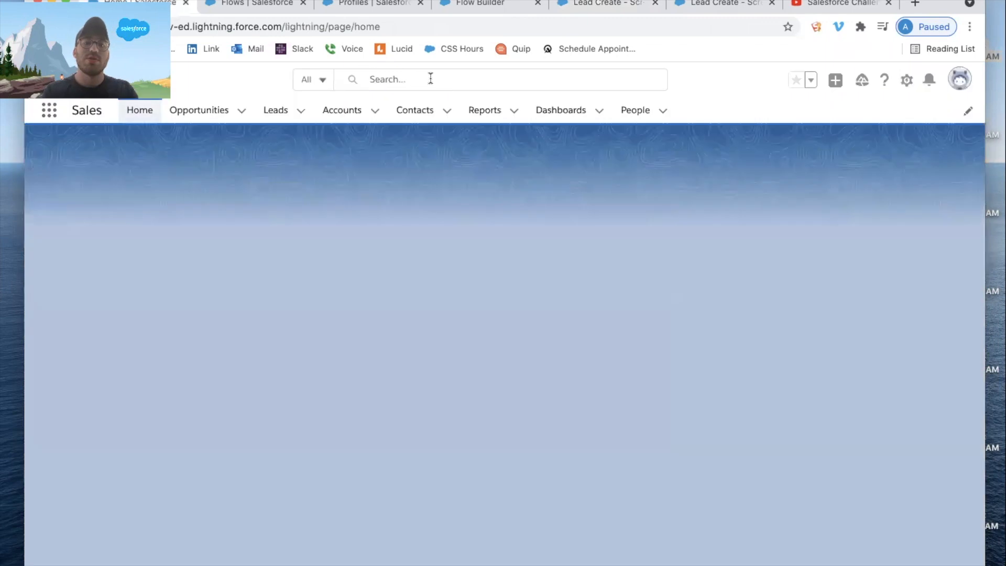
{"action": "left_click", "coordinate": [429, 79]}
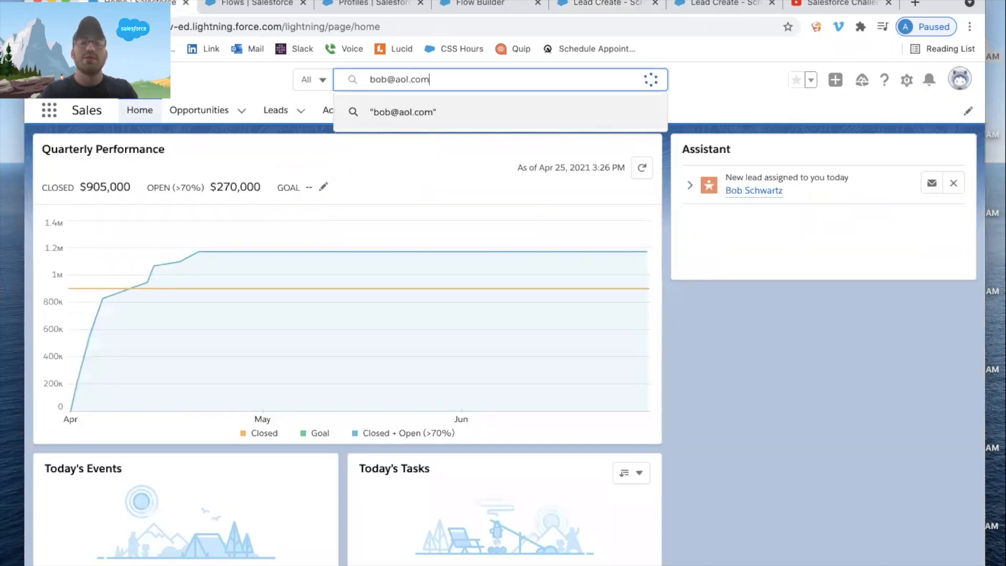
{"action": "key", "text": "Return"}
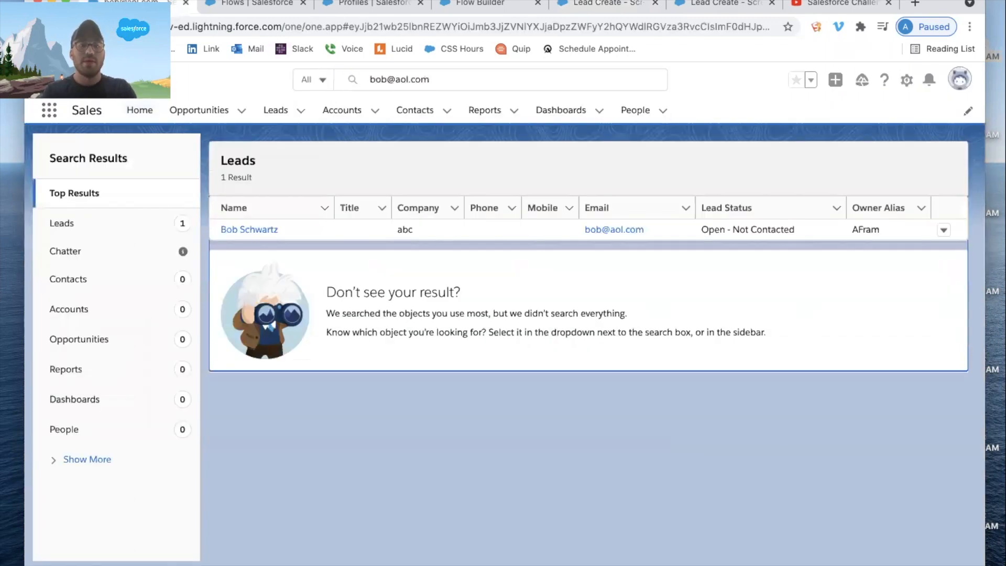
Open the matching lead record, review its fields, and open Setup in a new tab.
{"action": "left_click", "coordinate": [248, 231]}
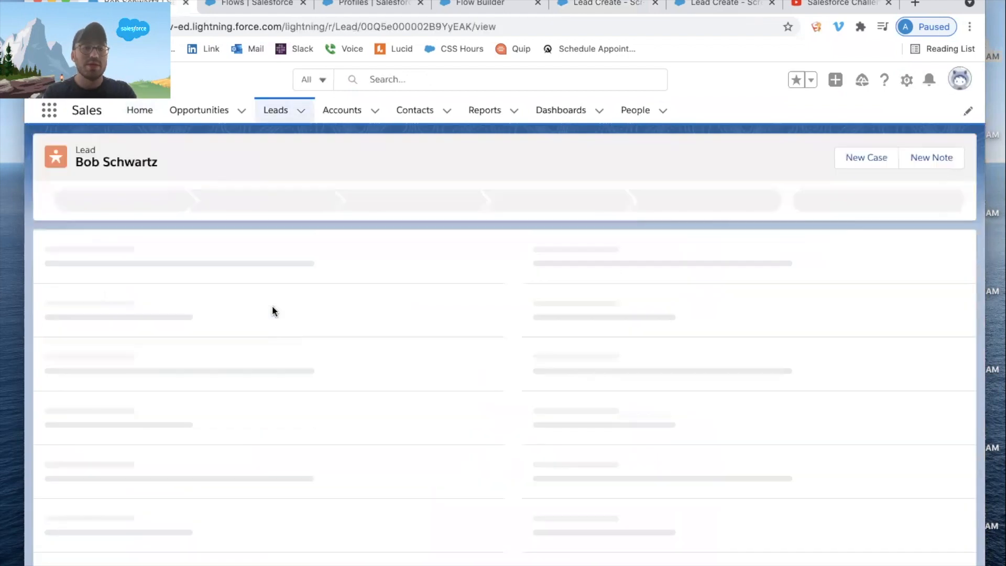
{"action": "scroll", "coordinate": [272, 309], "scroll_direction": "down", "scroll_amount": 2}
{"action": "scroll", "coordinate": [272, 311], "scroll_direction": "up", "scroll_amount": 1}
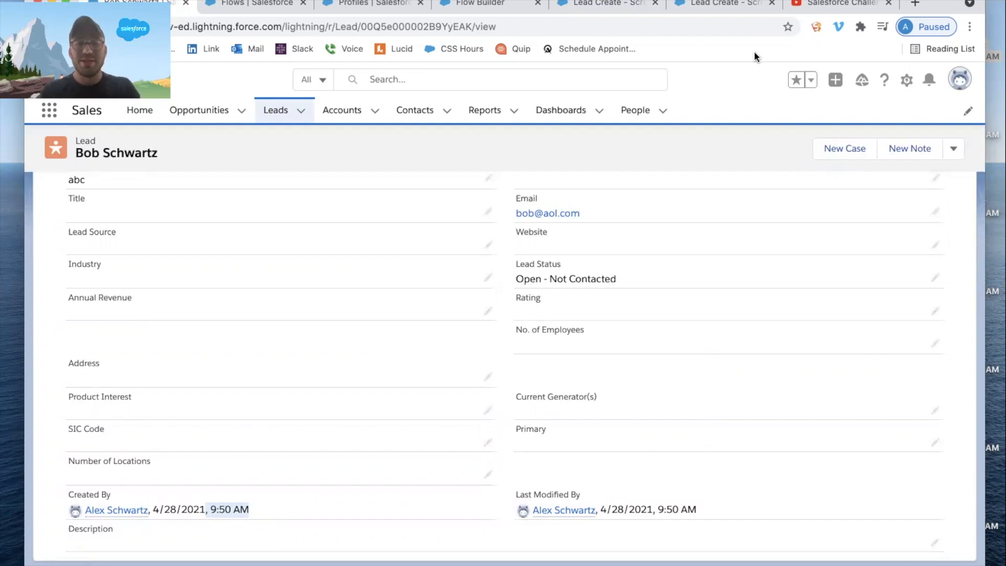
{"action": "scroll", "coordinate": [702, 269], "scroll_direction": "up", "scroll_amount": 5}
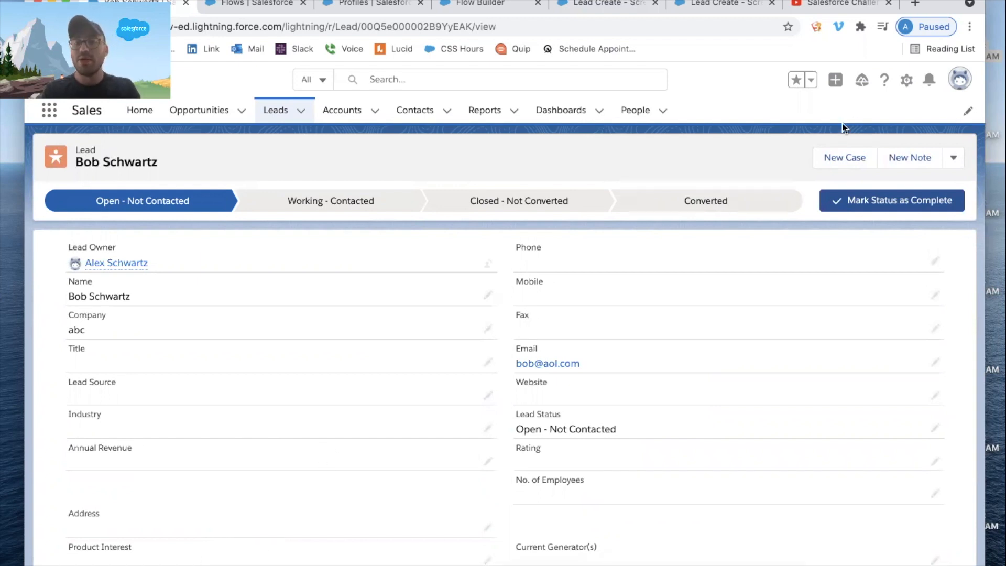
{"action": "left_click", "coordinate": [907, 81]}
{"action": "left_click", "coordinate": [876, 126]}
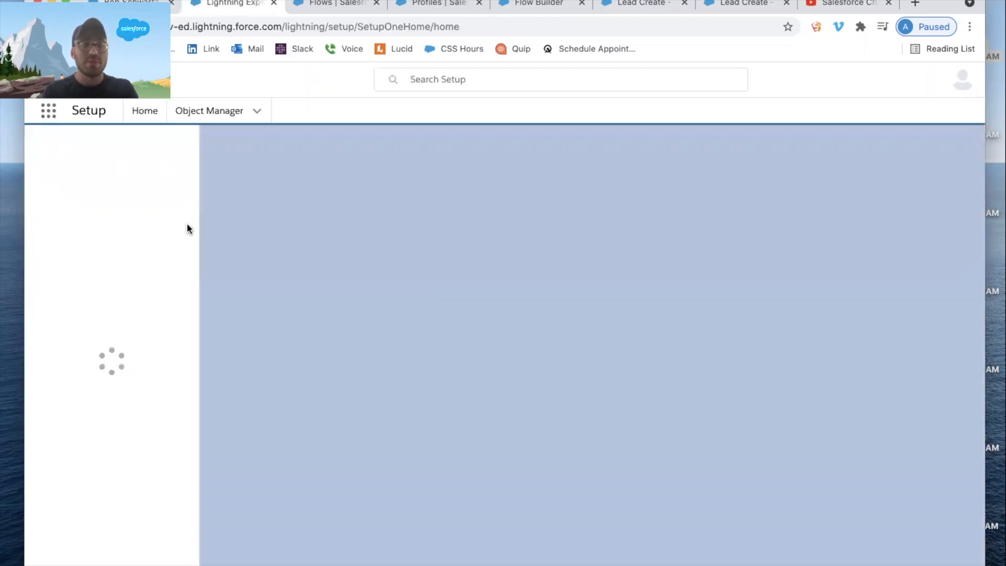
Open the App Manager page through Setup Quick Find.
{"action": "left_click", "coordinate": [109, 151]}
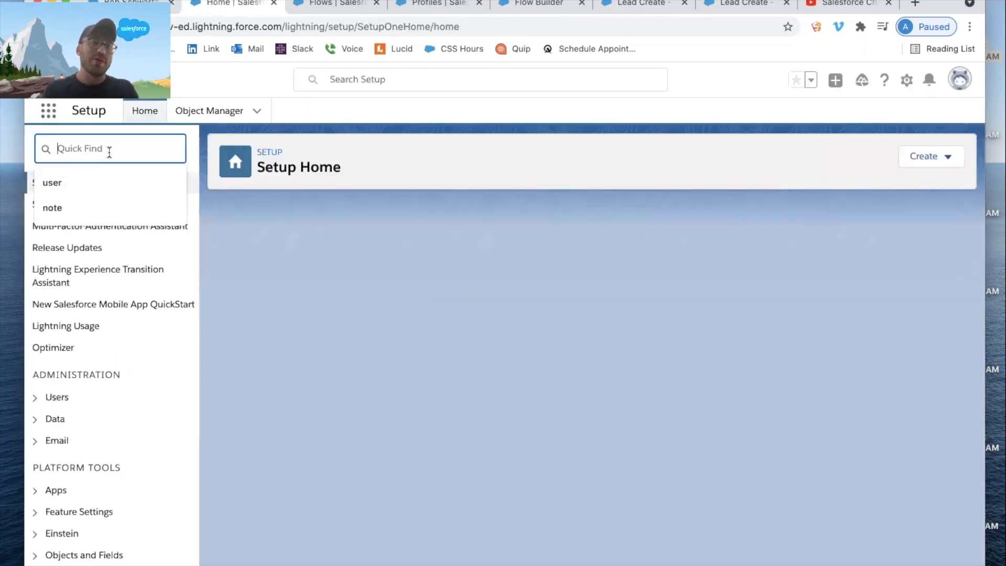
{"action": "type", "text": "app mang"}
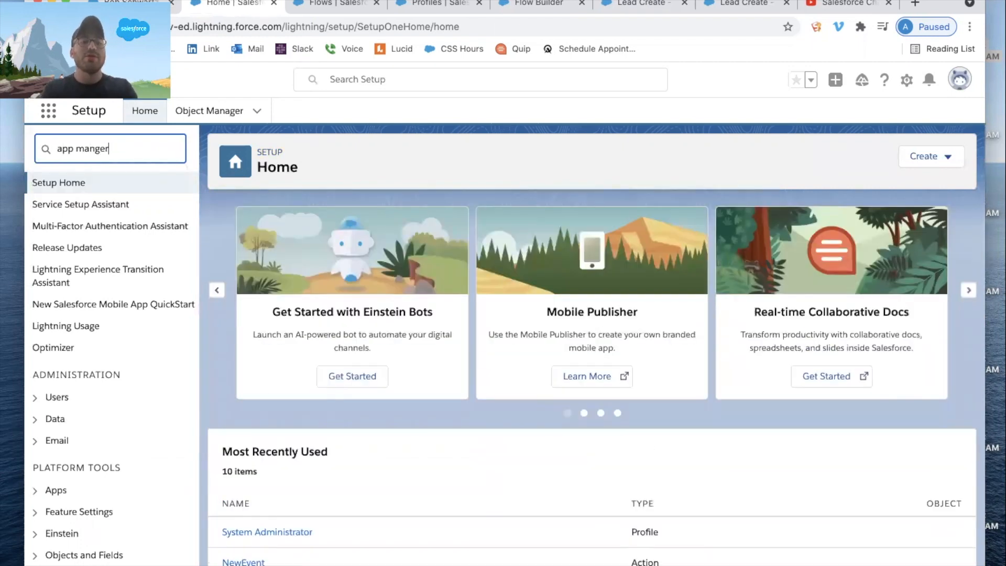
{"action": "type", "text": "er"}
{"action": "key", "text": "BackSpace"}
{"action": "key", "text": "BackSpace"}
{"action": "type", "text": "er"}
{"action": "left_click", "coordinate": [91, 206]}
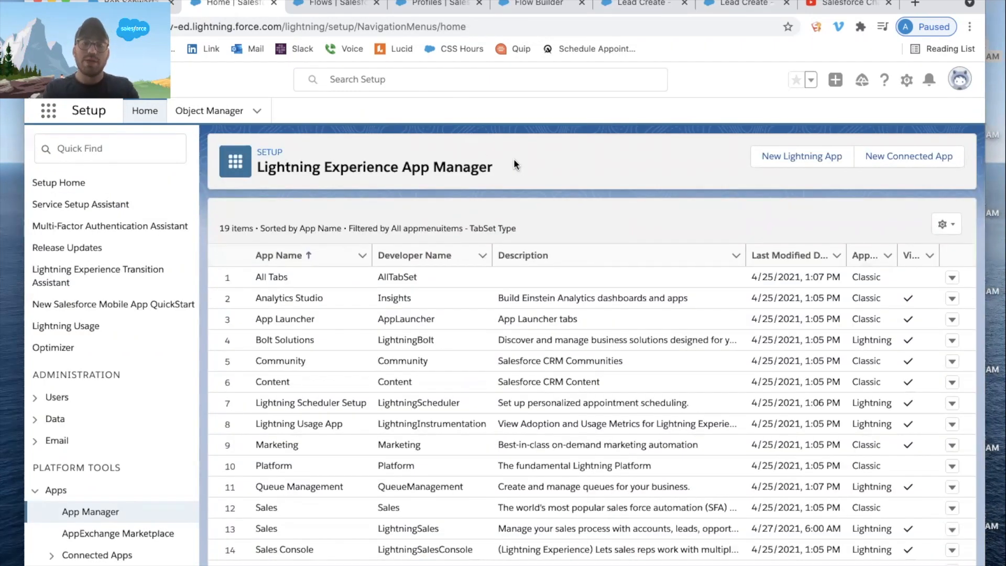
Find the Lightning Sales app in the list and choose Edit.
{"action": "key", "text": "super+f"}
{"action": "type", "text": "sales"}
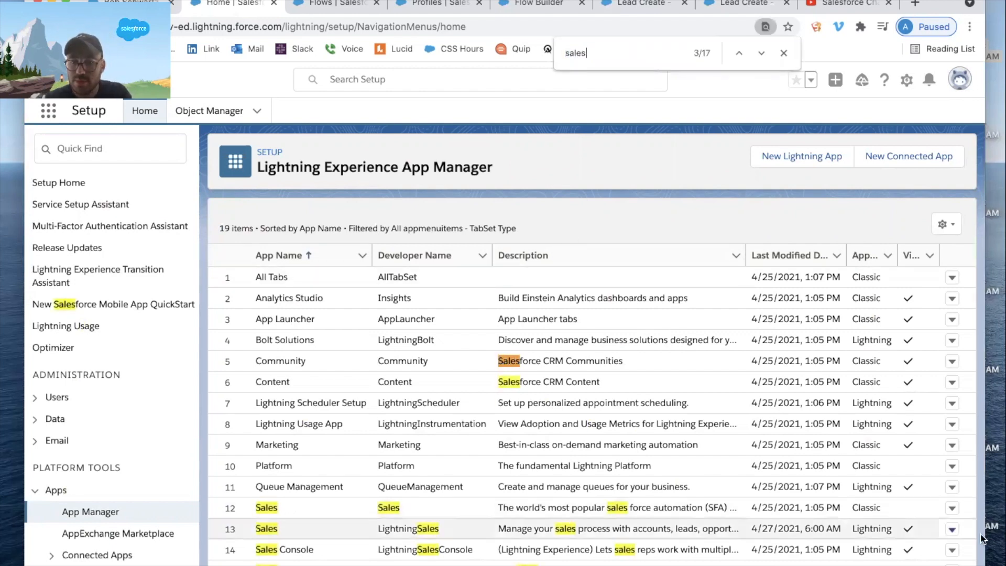
{"action": "left_click", "coordinate": [952, 529]}
{"action": "left_click", "coordinate": [906, 554]}
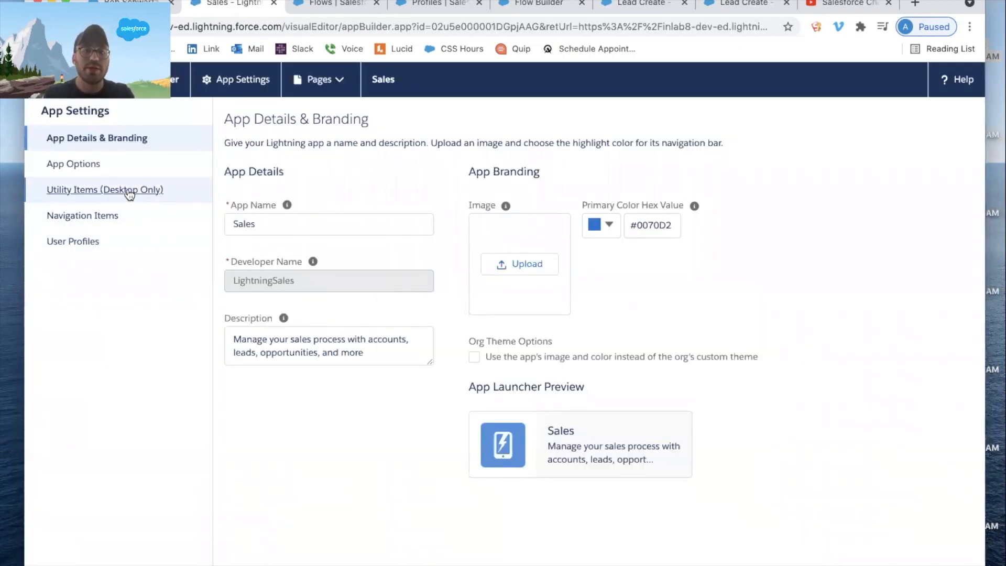
Add a Flow utility item to the Sales app labelled 'New Lead'.
{"action": "left_click", "coordinate": [128, 193]}
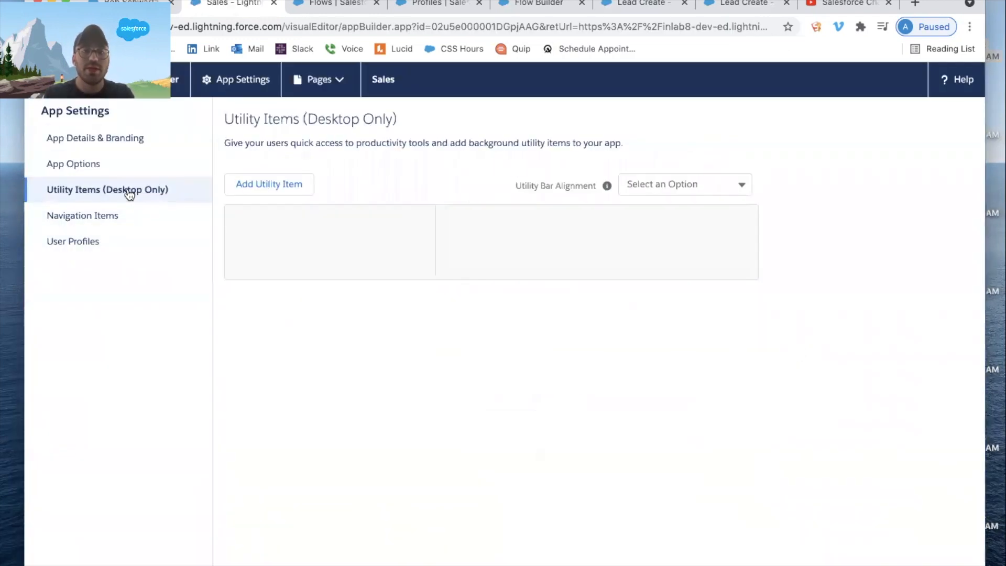
{"action": "left_click", "coordinate": [263, 188]}
{"action": "type", "text": "flow"}
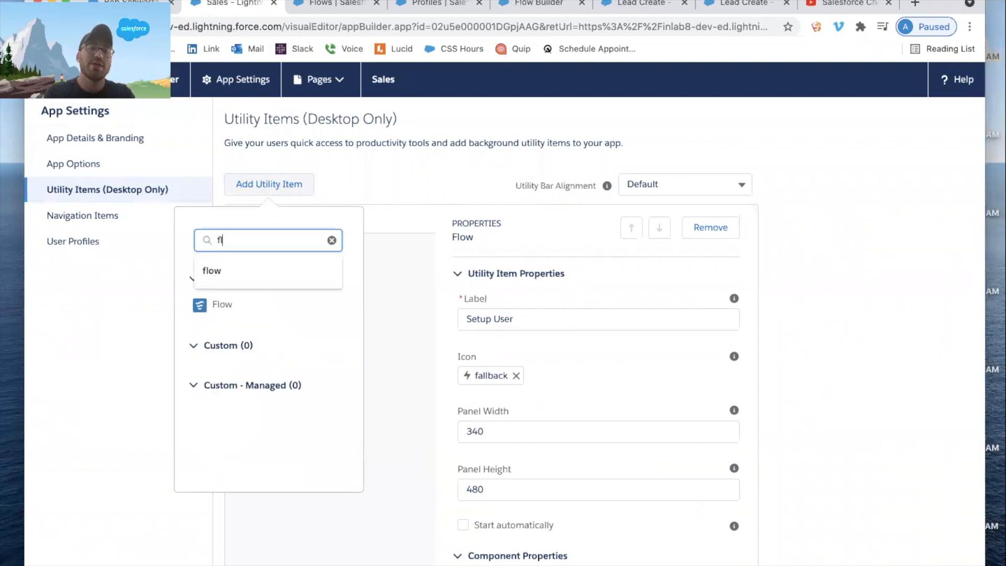
{"action": "left_click", "coordinate": [218, 302]}
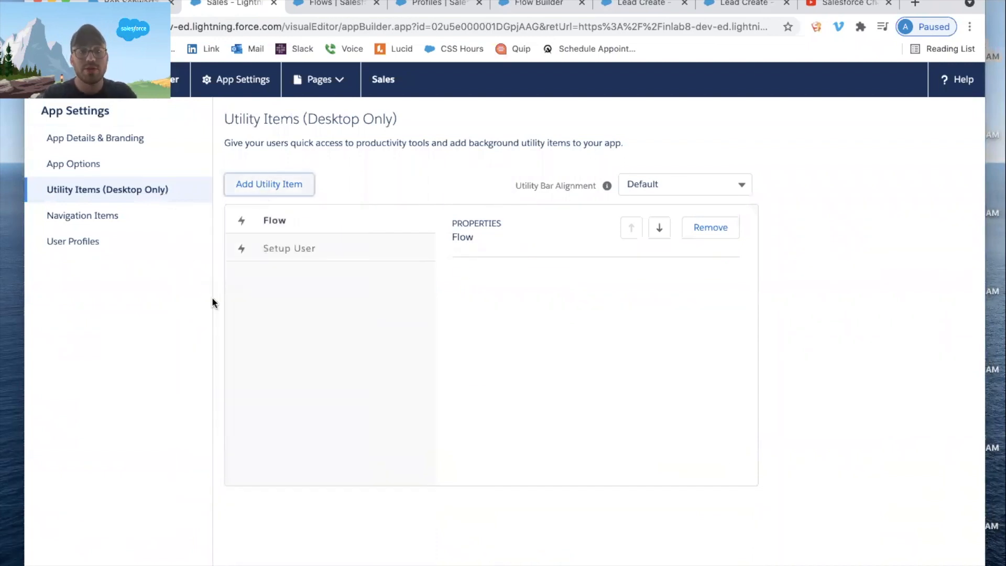
{"action": "scroll", "coordinate": [512, 334], "scroll_direction": "down", "scroll_amount": 5}
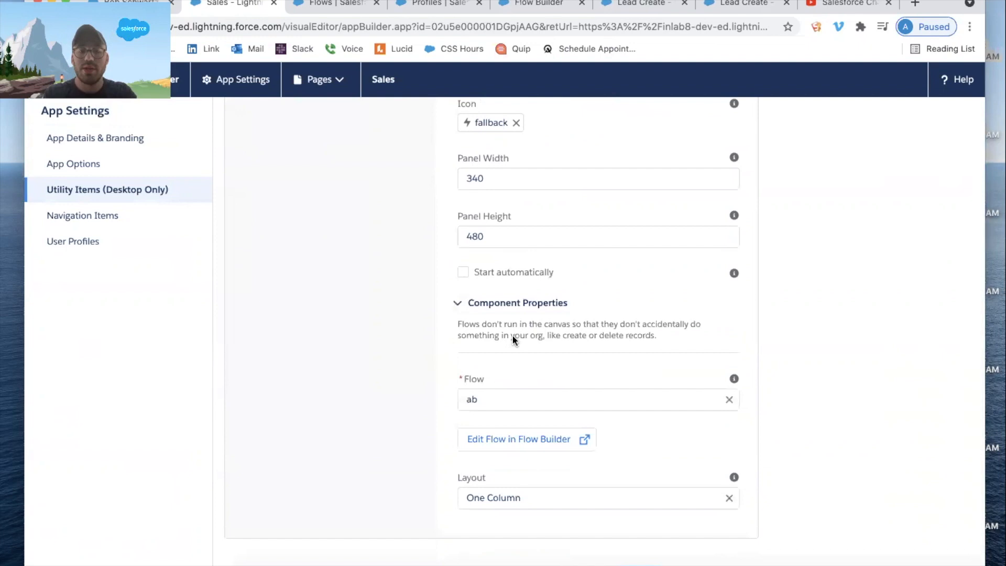
{"action": "scroll", "coordinate": [511, 334], "scroll_direction": "up", "scroll_amount": 5}
{"action": "left_click", "coordinate": [454, 319]}
{"action": "left_click_drag", "start_coordinate": [453, 317], "coordinate": [441, 323]}
{"action": "type", "text": "Lead"}
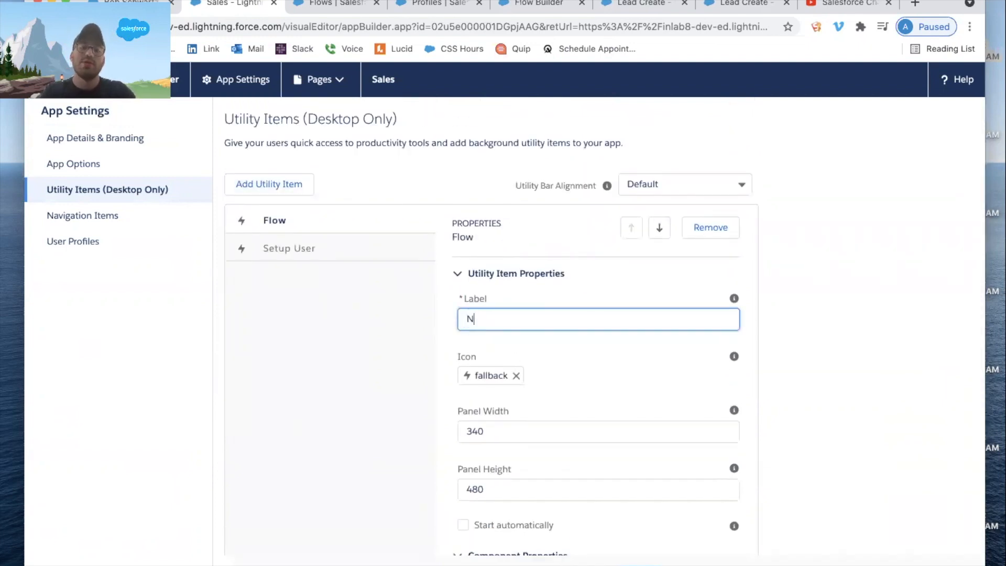
{"action": "scroll", "coordinate": [511, 247], "scroll_direction": "down", "scroll_amount": 5}
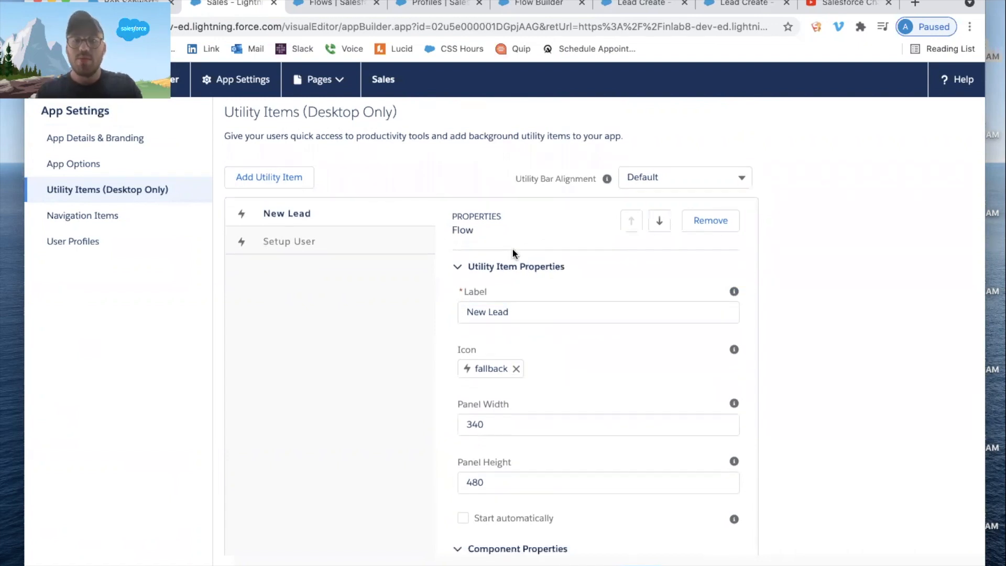
Set the utility item's flow to Lead Create - Screen Flow and save the app.
{"action": "left_click", "coordinate": [503, 438]}
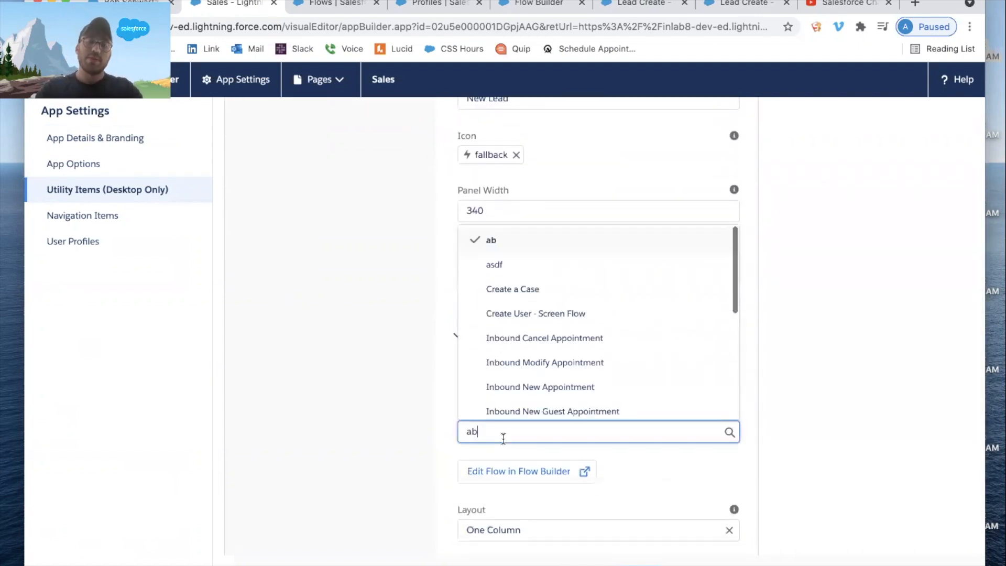
{"action": "scroll", "coordinate": [548, 336], "scroll_direction": "down", "scroll_amount": 5}
{"action": "scroll", "coordinate": [546, 340], "scroll_direction": "down", "scroll_amount": 1}
{"action": "scroll", "coordinate": [545, 339], "scroll_direction": "up", "scroll_amount": 3}
{"action": "left_click", "coordinate": [545, 339]}
{"action": "left_click", "coordinate": [641, 564]}
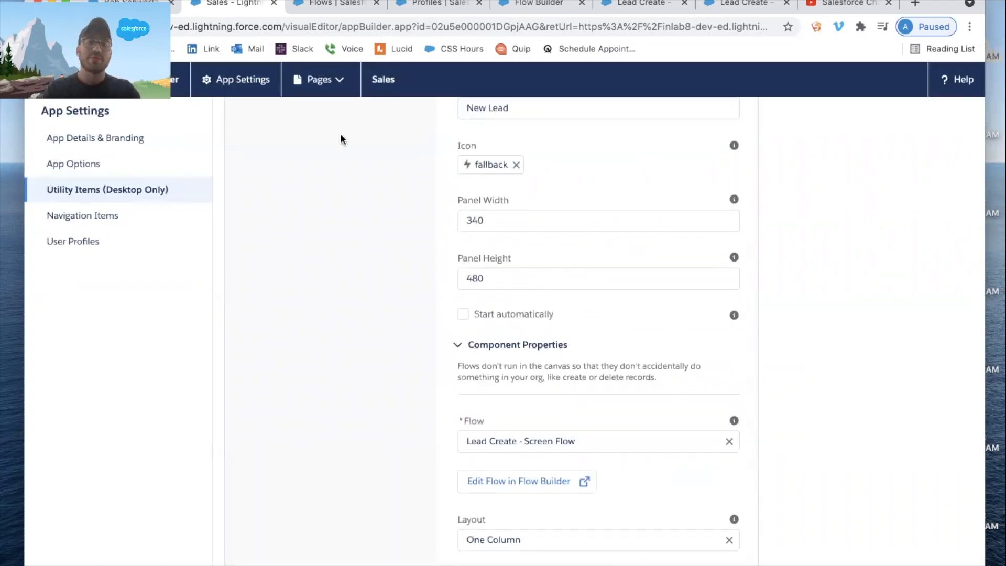
{"action": "left_click", "coordinate": [138, 3]}
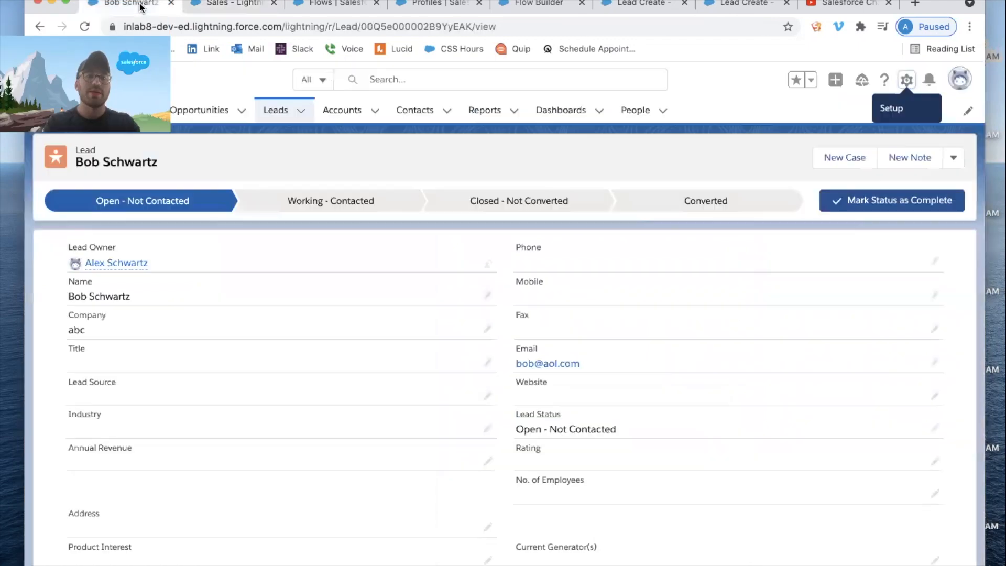
Reload the lead page and keep the current user as owner in the New Lead utility.
{"action": "right_click", "coordinate": [230, 27]}
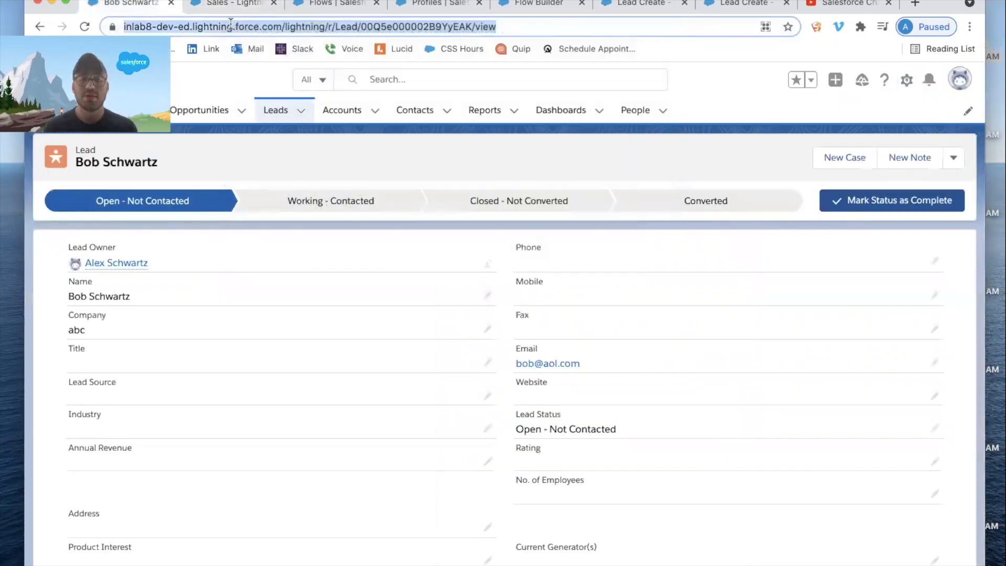
{"action": "key", "text": "Return"}
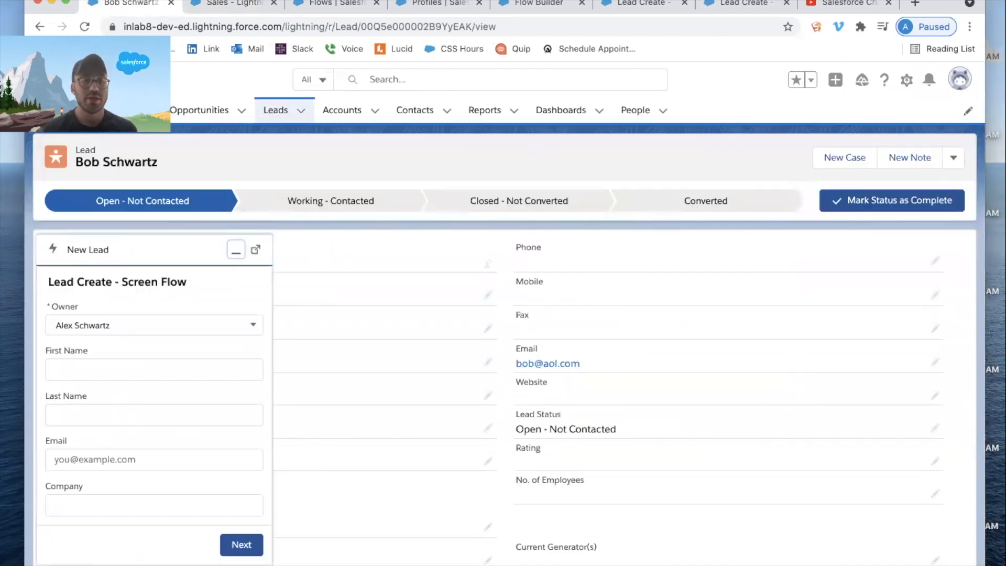
{"action": "left_click", "coordinate": [87, 324]}
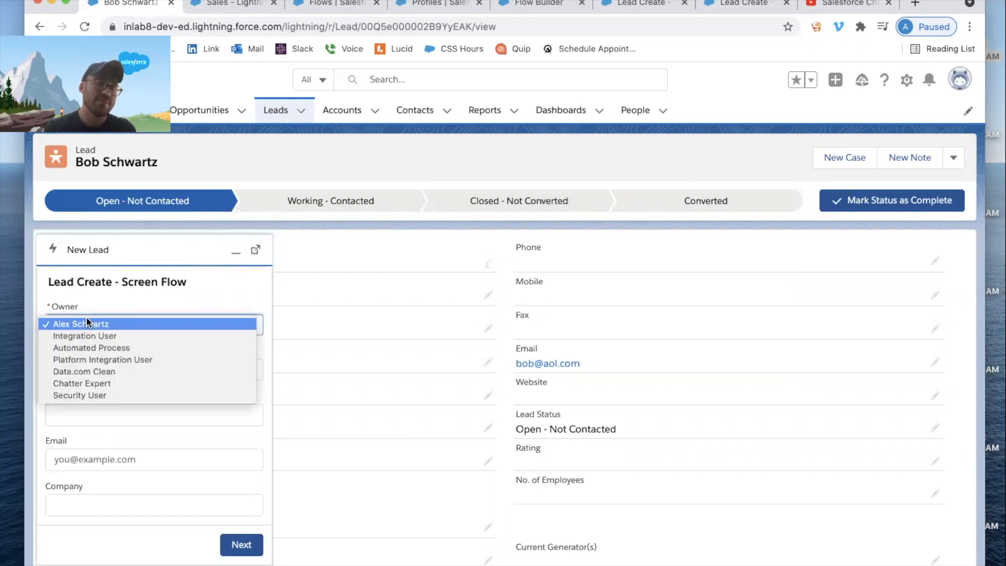
{"action": "left_click", "coordinate": [81, 324]}
Enter a first name, last name, email and company asdfasdfasdf, then submit the lead.
{"action": "left_click", "coordinate": [85, 369]}
{"action": "type", "text": "asdf"}
{"action": "key", "text": "Tab"}
{"action": "key", "text": "shift+Tab"}
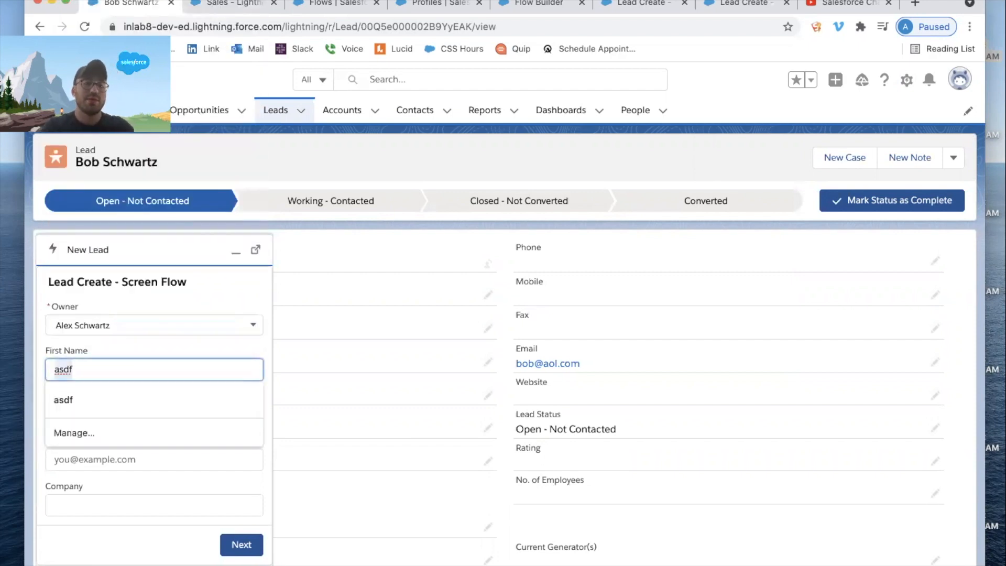
{"action": "key", "text": "Tab"}
{"action": "key", "text": "Tab"}
{"action": "key", "text": "Tab"}
{"action": "type", "text": "asdfasdfasdf"}
{"action": "left_click", "coordinate": [250, 547]}
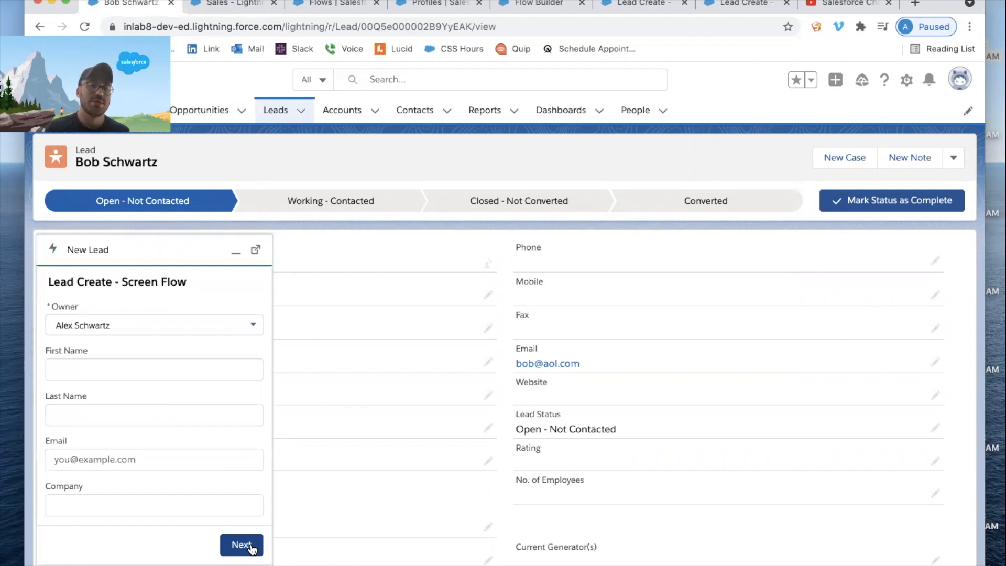
Minimize the flow panel and open the new lead from the recent Leads list.
{"action": "left_click", "coordinate": [236, 253]}
{"action": "left_click", "coordinate": [269, 111]}
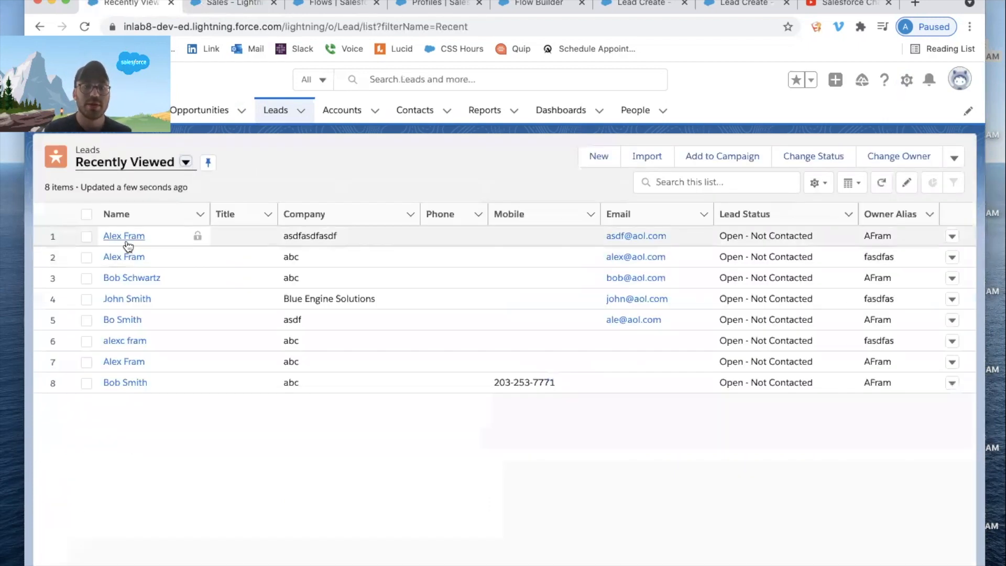
{"action": "left_click", "coordinate": [125, 238]}
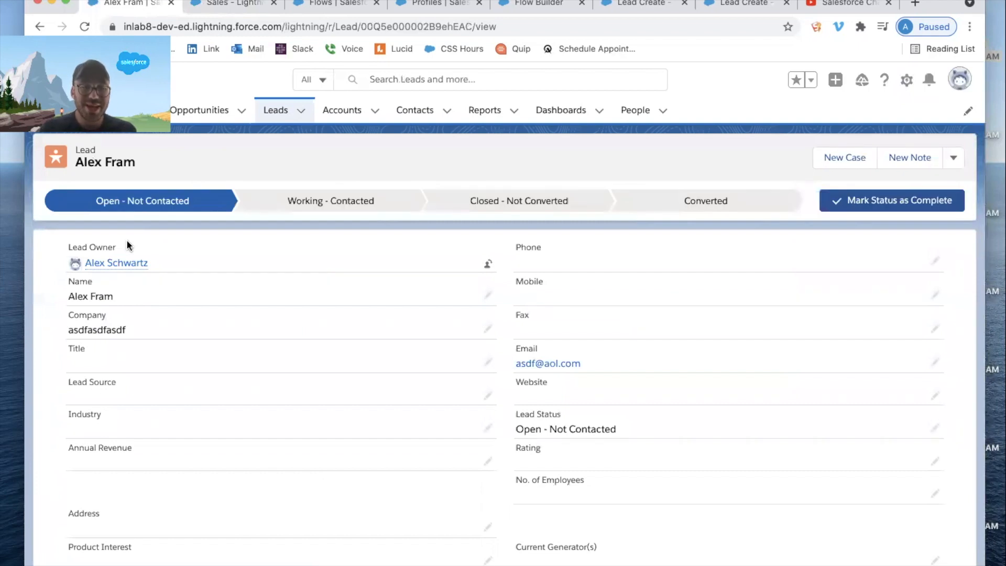